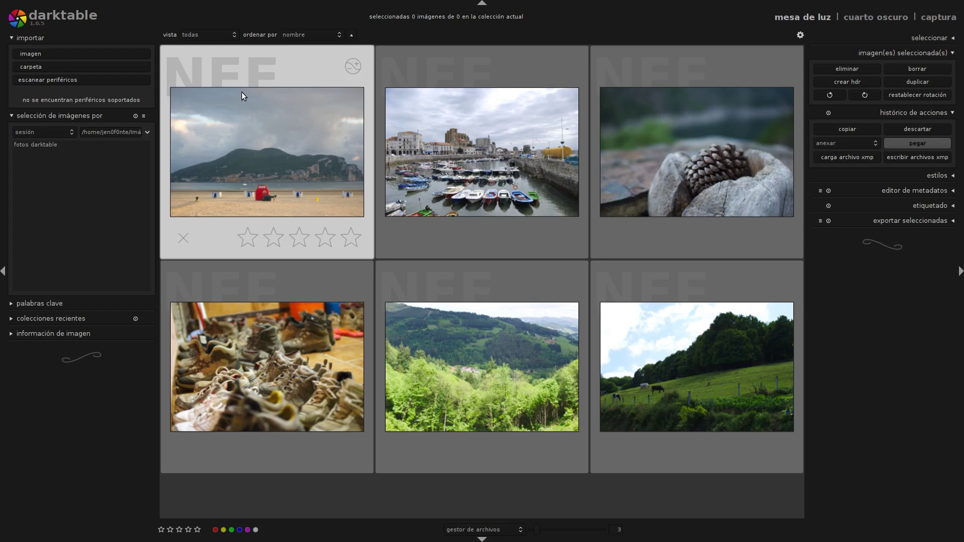
Open the pine cone photo in the darkroom and show the correction group's modules.
left_click(870, 18)
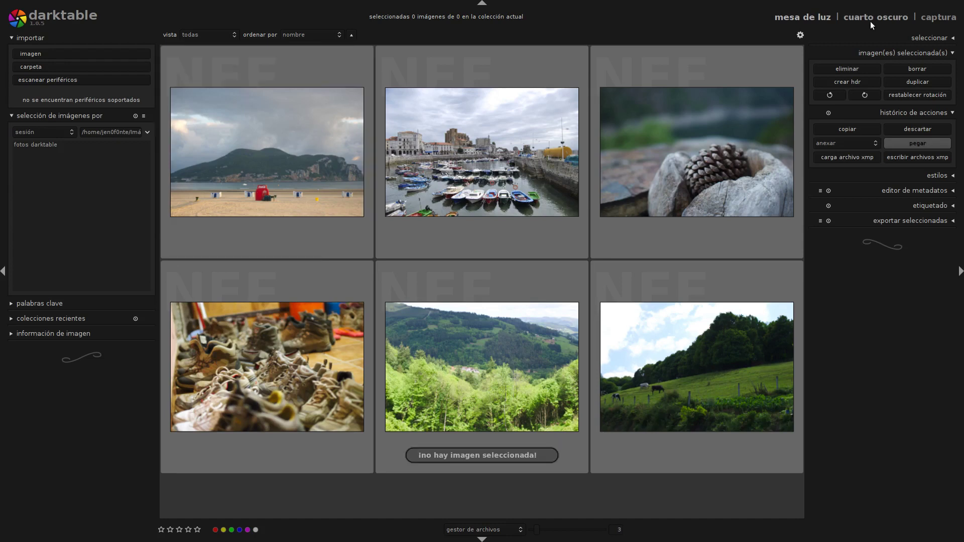
double_click(649, 140)
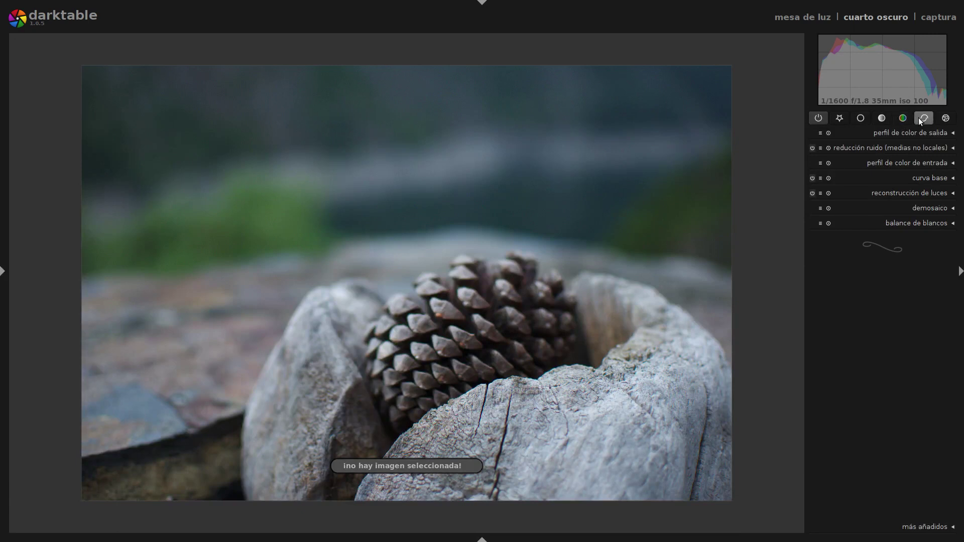
left_click(921, 121)
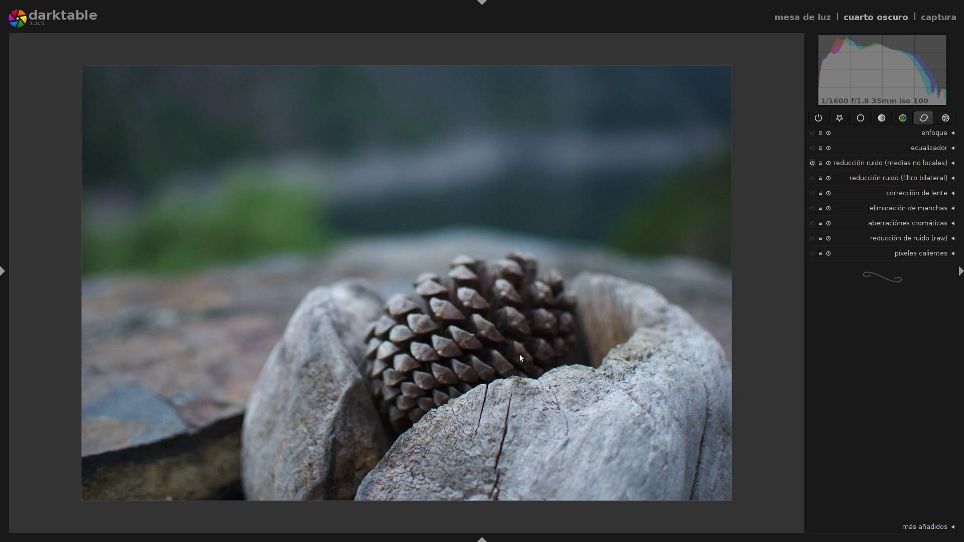
left_click(806, 19)
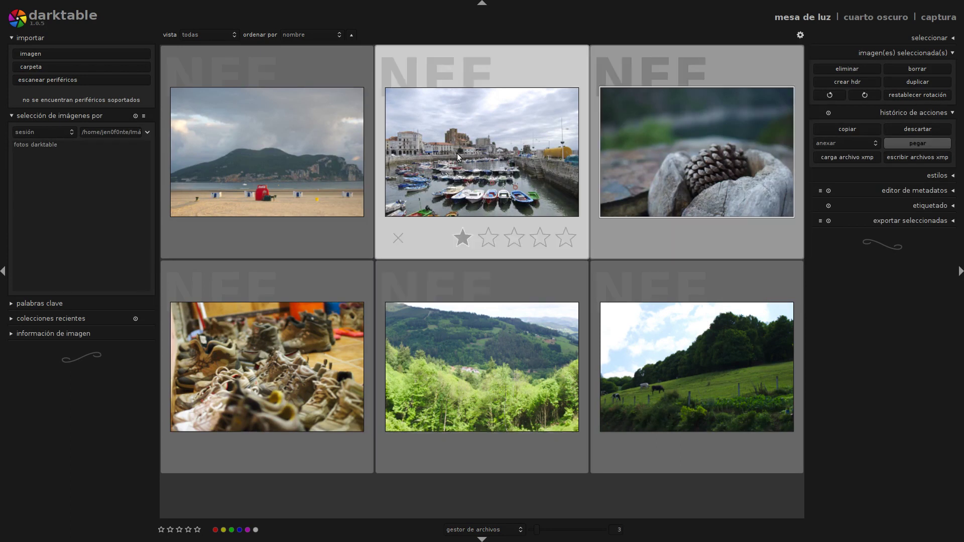
double_click(660, 164)
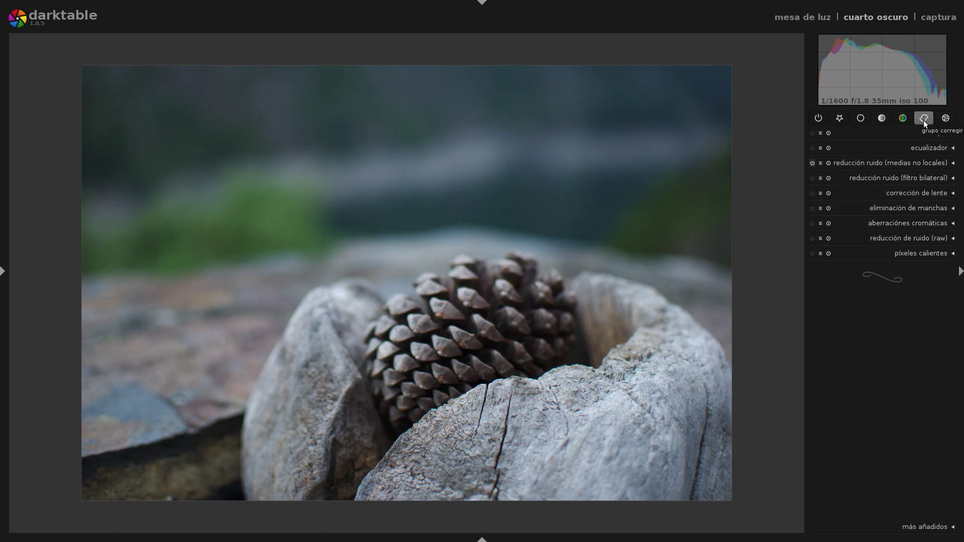
Switch off the non-local means noise reduction, enable the enfoque module and expand its parameters.
left_click(813, 163)
left_click(936, 134)
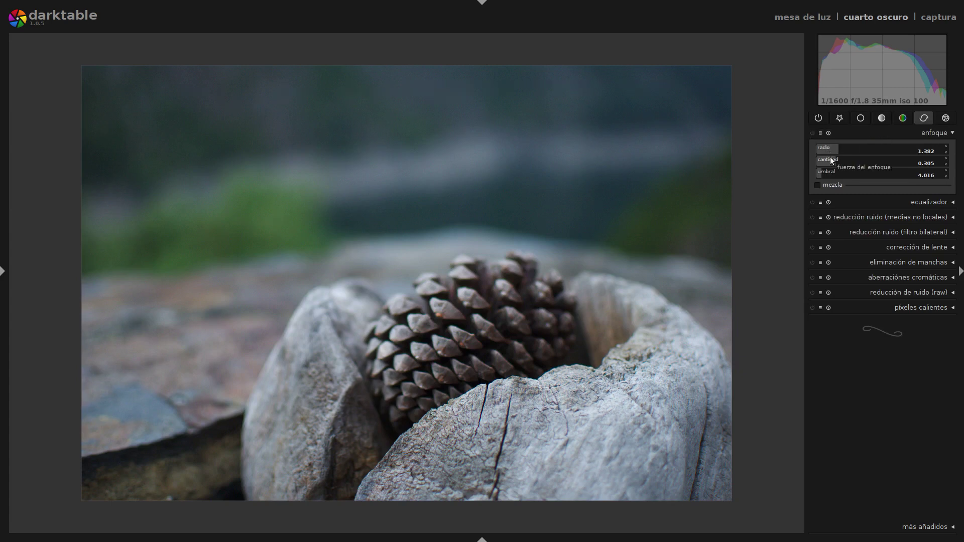
left_click(813, 132)
left_click(823, 132)
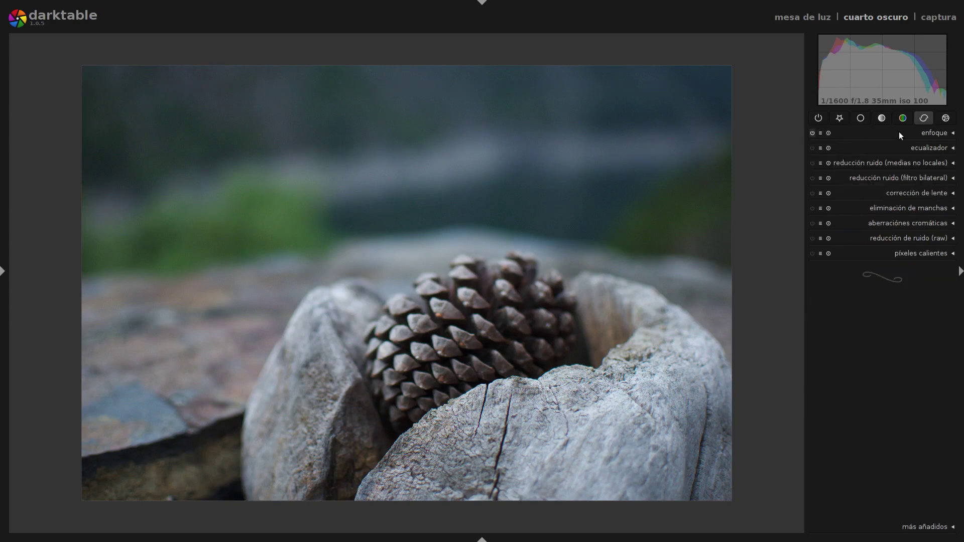
left_click(928, 133)
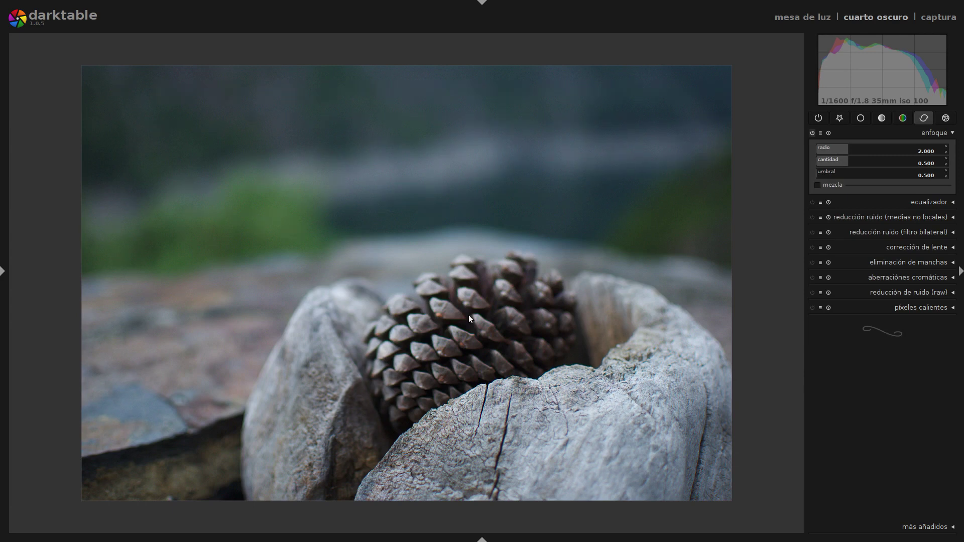
Try enfoque cantidad values of 1.751 and 0.618 on the enlarged pine cone photo, and reset the module's parameters.
scroll(474, 445, "up", 3)
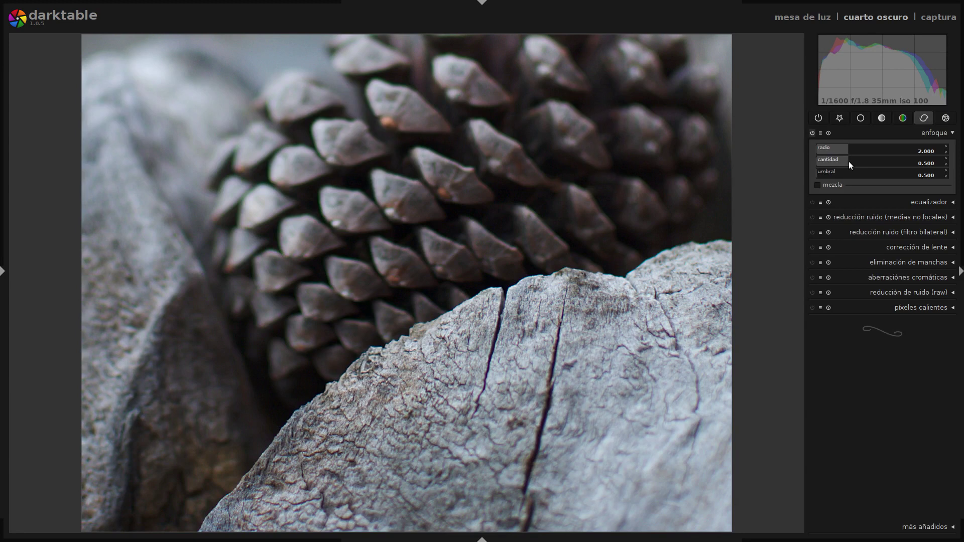
left_click_drag(846, 162, 926, 162)
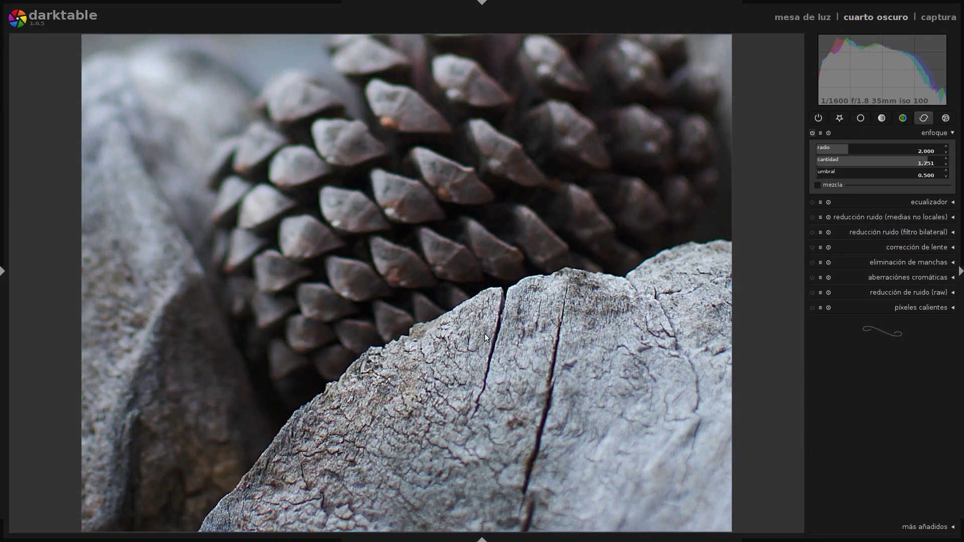
scroll(485, 335, "down", 3)
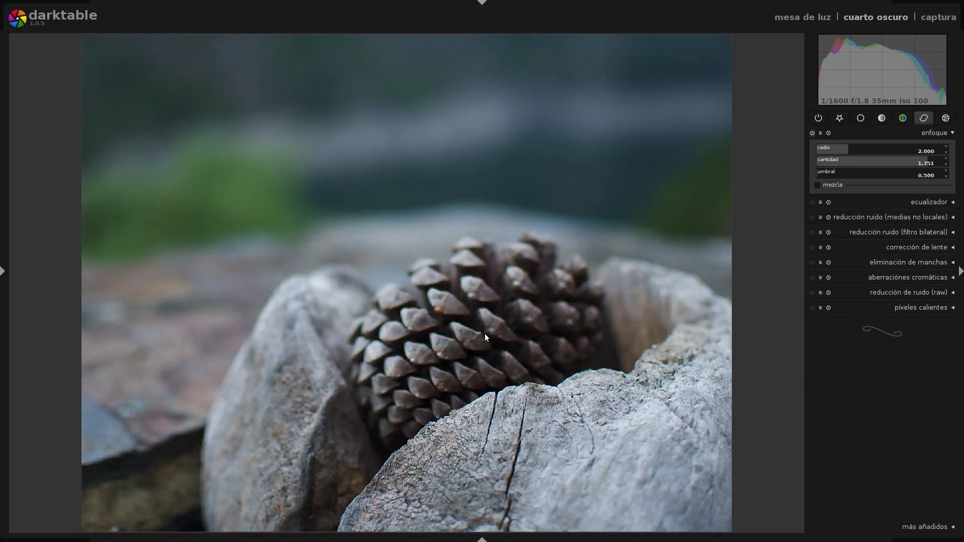
scroll(484, 333, "up", 4)
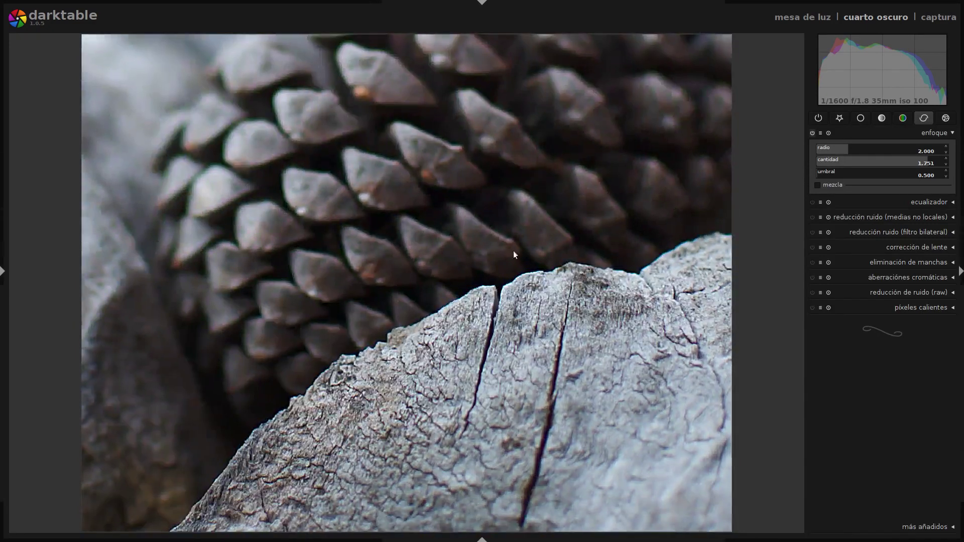
left_click_drag(921, 160, 856, 162)
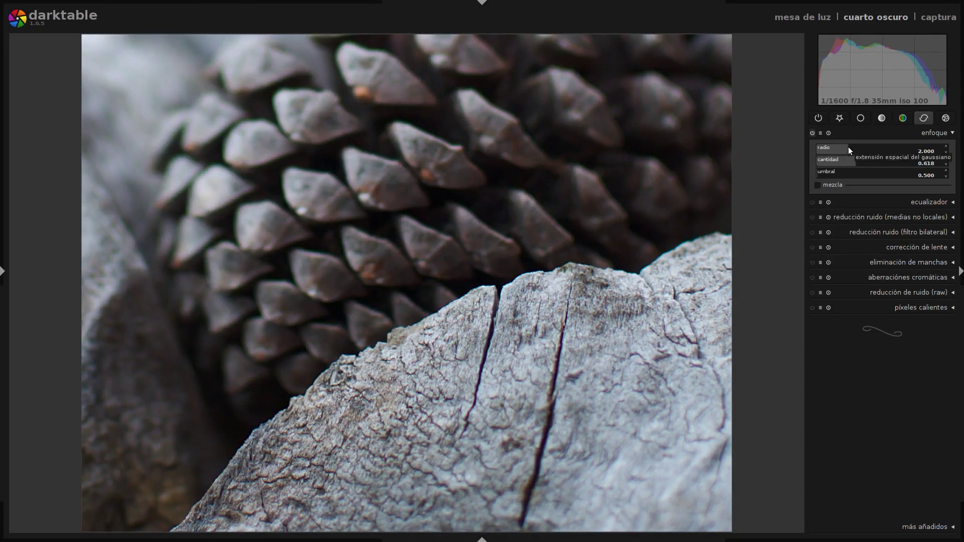
left_click(828, 133)
Try enfoque radio values of 5.815 and 3.020 to judge their effect on the photo.
left_click_drag(847, 149, 907, 153)
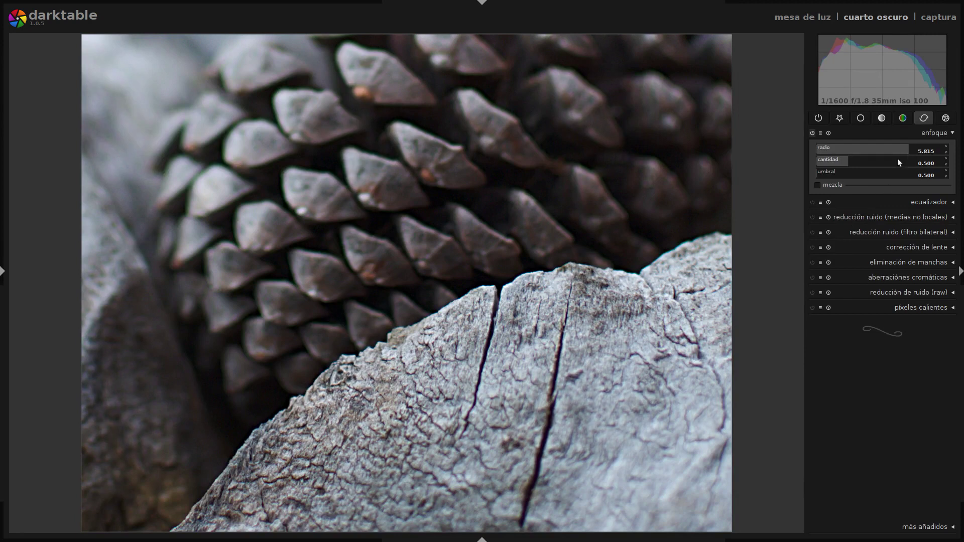
left_click_drag(909, 147, 864, 144)
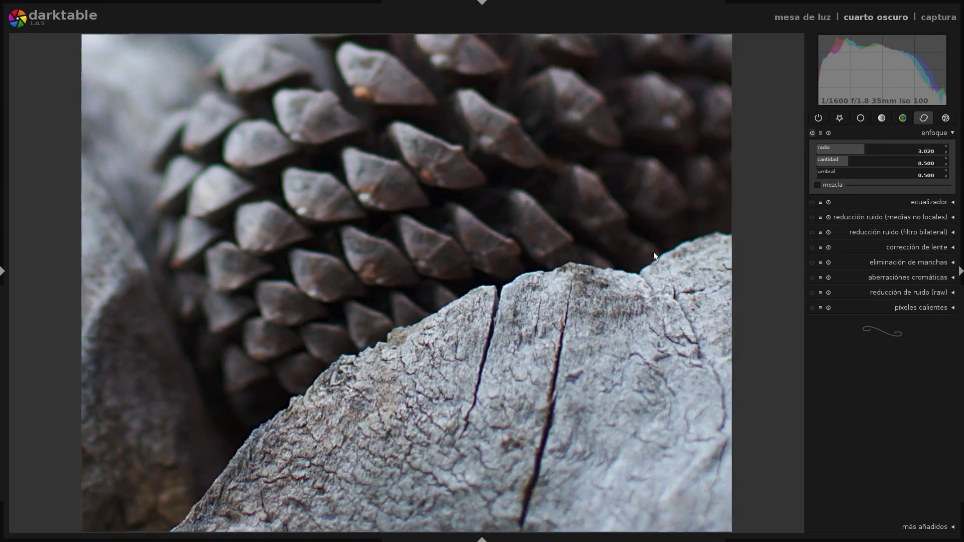
scroll(598, 310, "down", 2)
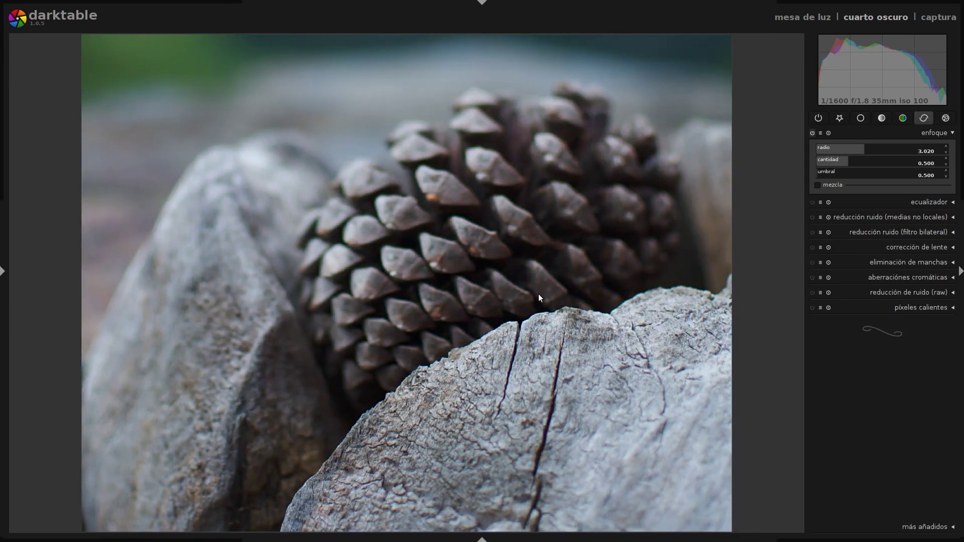
Raise the enfoque radio to 8.000 and the cantidad to about 1.785, and reset the module's parameters.
left_click_drag(863, 147, 948, 150)
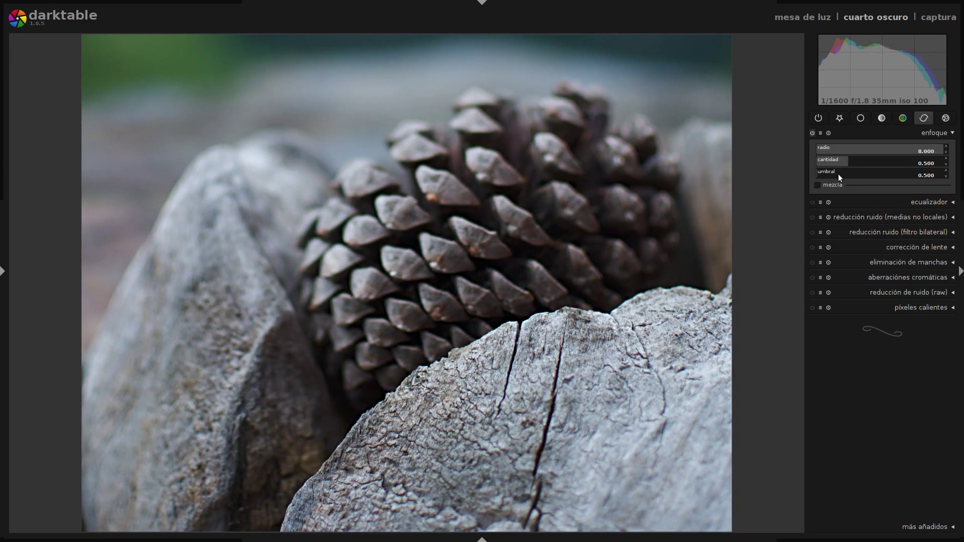
left_click_drag(846, 161, 930, 162)
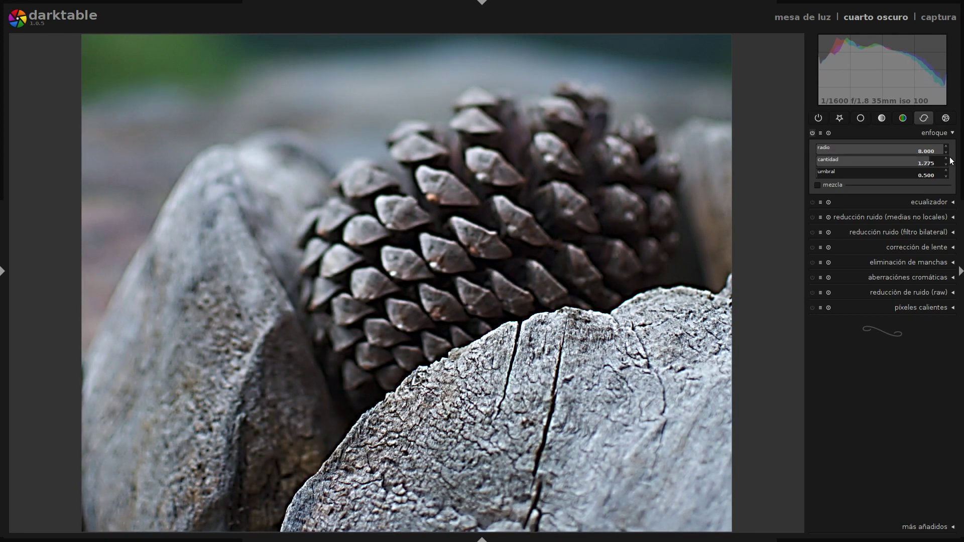
scroll(545, 384, "up", 2)
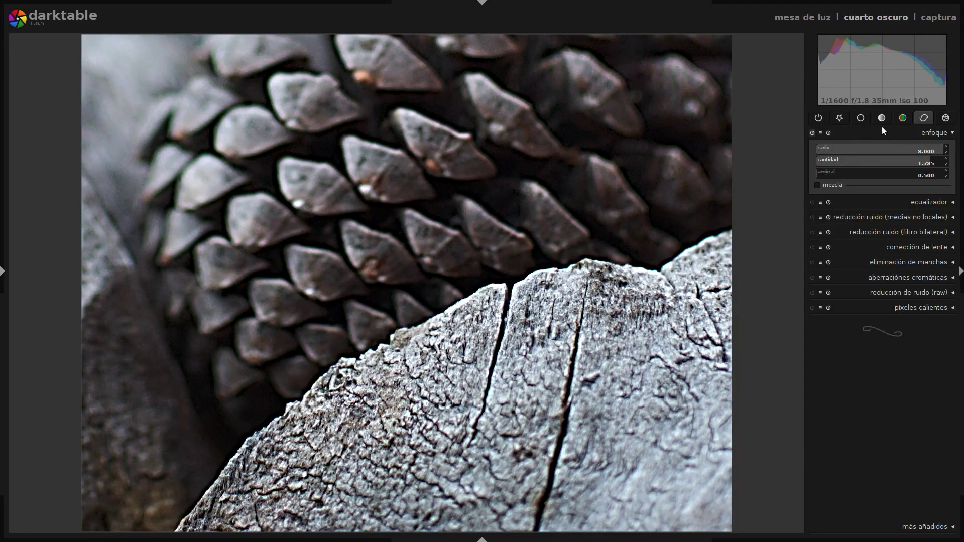
left_click(827, 134)
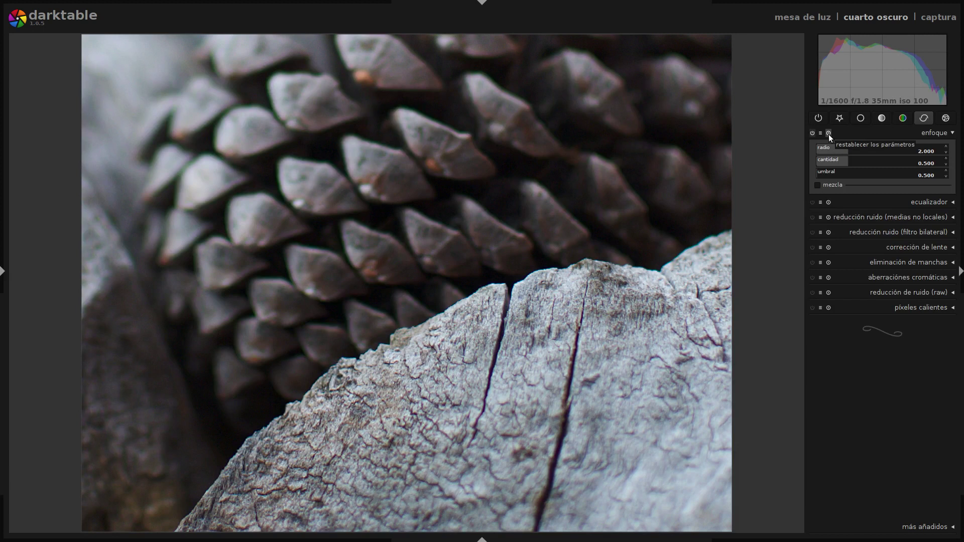
Toggle the enfoque module off and on repeatedly to compare the wood and pine cone with default sharpening.
left_click(812, 134)
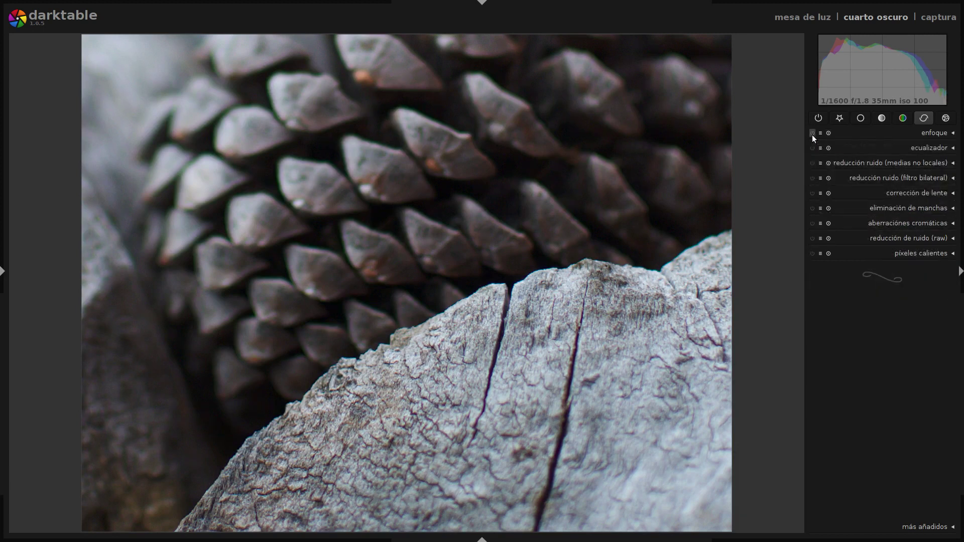
left_click(812, 134)
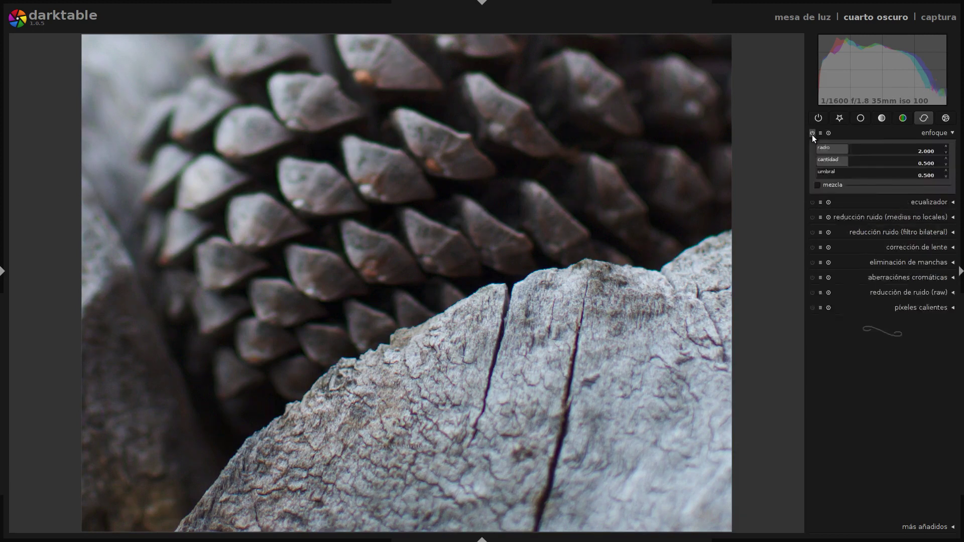
left_click(812, 134)
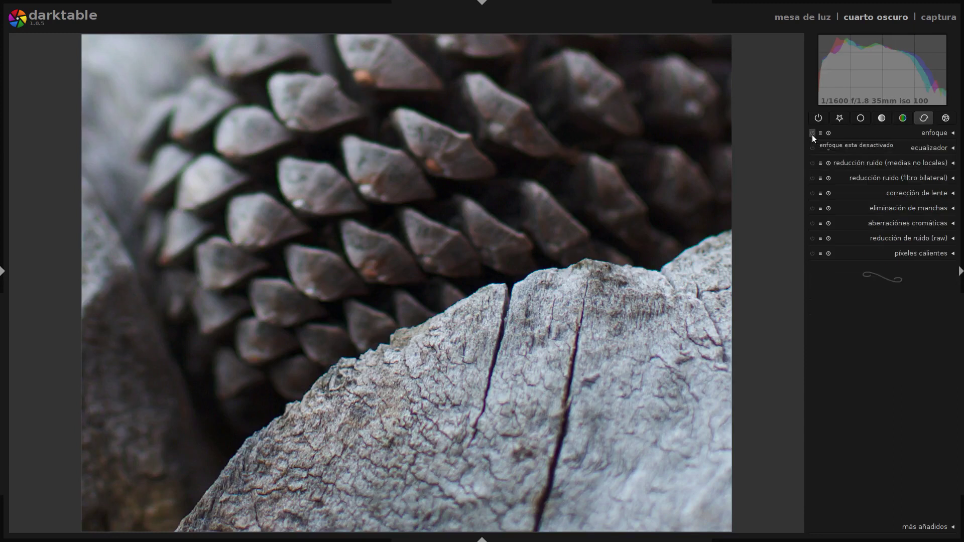
left_click(812, 134)
left_click(812, 133)
left_click(812, 134)
left_click(811, 134)
left_click(812, 134)
left_click(812, 134)
left_click(811, 134)
left_click(812, 133)
left_click(812, 134)
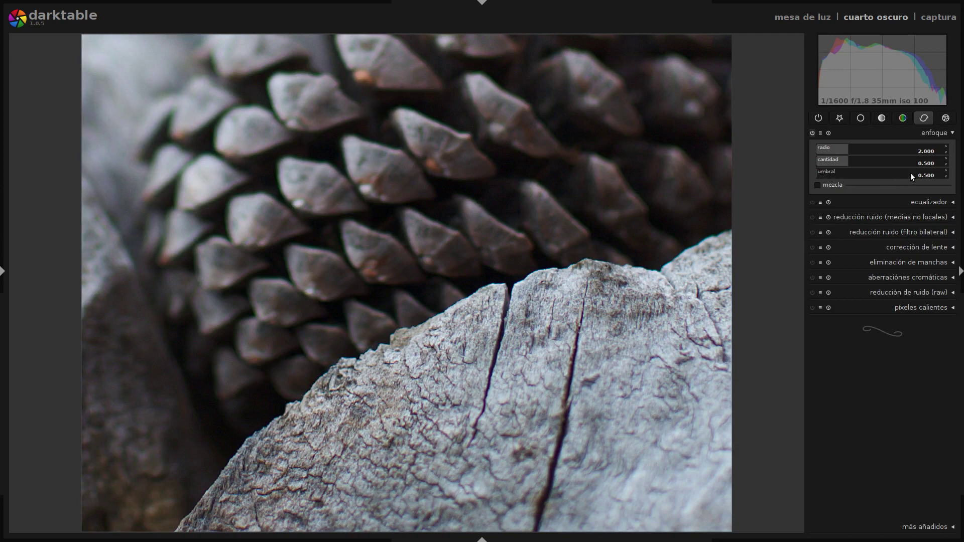
Lower the enfoque umbral to 0.000.
mouse_move(820, 173)
left_mouse_down()
mouse_move(841, 174)
mouse_move(817, 174)
left_mouse_up()
left_click(946, 176)
left_click(946, 177)
Raise the enfoque cantidad to 1.871 and the radio to 7.582 to exaggerate the sharpening.
scroll(362, 140, "down", 3)
scroll(457, 336, "up", 3)
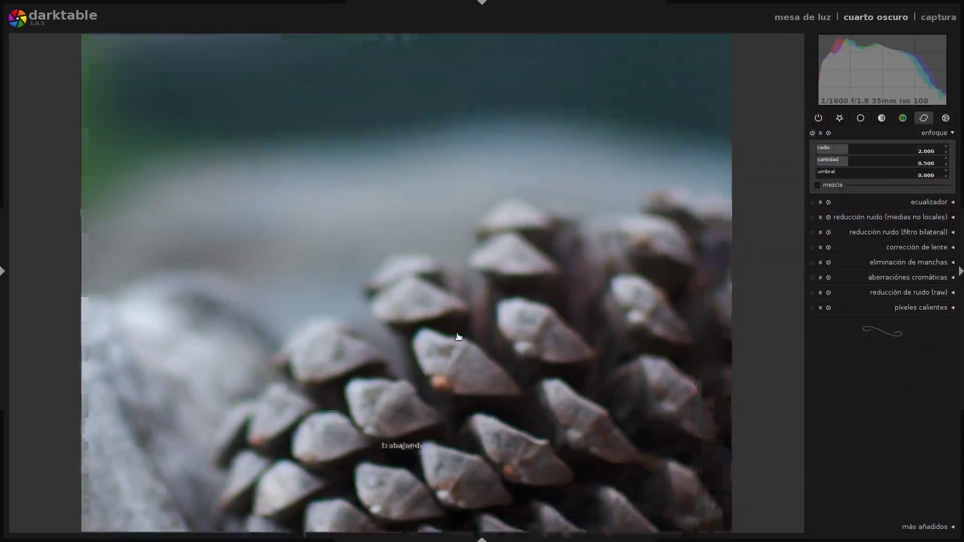
left_click_drag(845, 167, 935, 164)
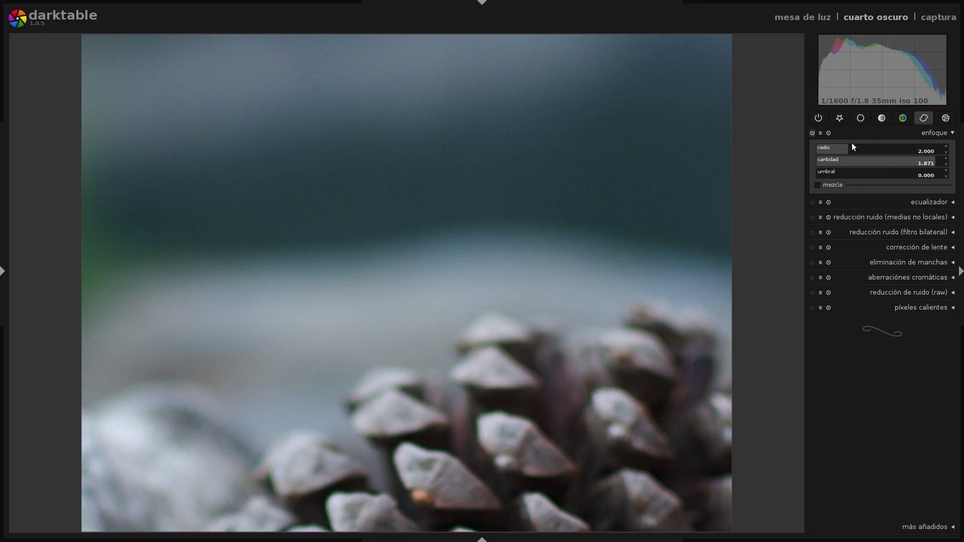
left_click_drag(850, 152, 936, 150)
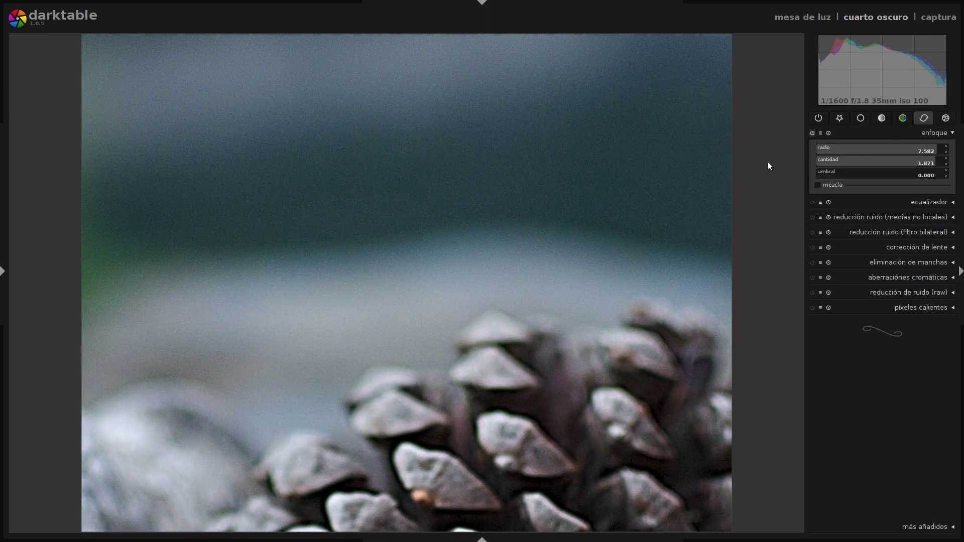
Compare the blurred background and pine cone with the strong enfoque settings repeatedly off and on.
left_click(812, 132)
left_click(812, 133)
left_click(812, 133)
left_click(813, 132)
left_click(812, 132)
left_click(812, 132)
left_click(812, 133)
left_click(813, 132)
left_click(813, 133)
left_click(812, 132)
left_click(813, 132)
left_click(812, 132)
left_click(812, 132)
Set the enfoque umbral to 100 and compare the photo with the module off and on.
left_click_drag(819, 173, 848, 175)
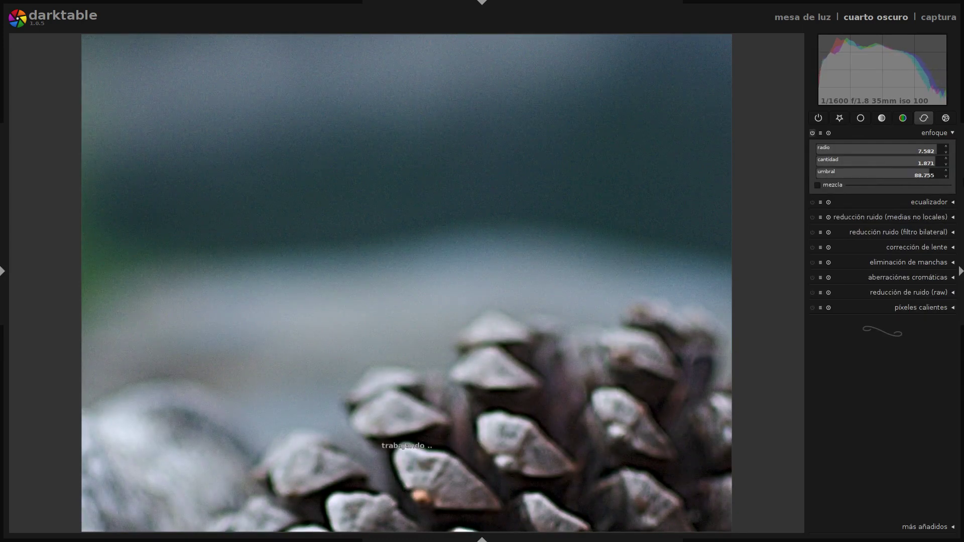
left_click(946, 171)
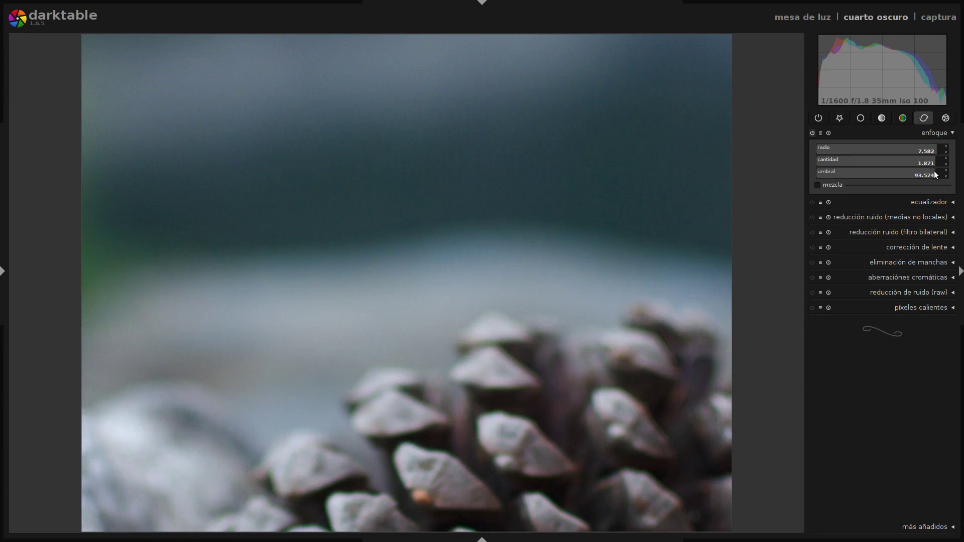
left_click(946, 172)
left_click(946, 172)
right_click(926, 171)
type("100")
key("Return")
left_click(811, 133)
left_click(812, 133)
Lower the enfoque umbral back to 0.000 and inspect the sharpening on the cracked wood and pine cone.
scroll(459, 296, "down", 3)
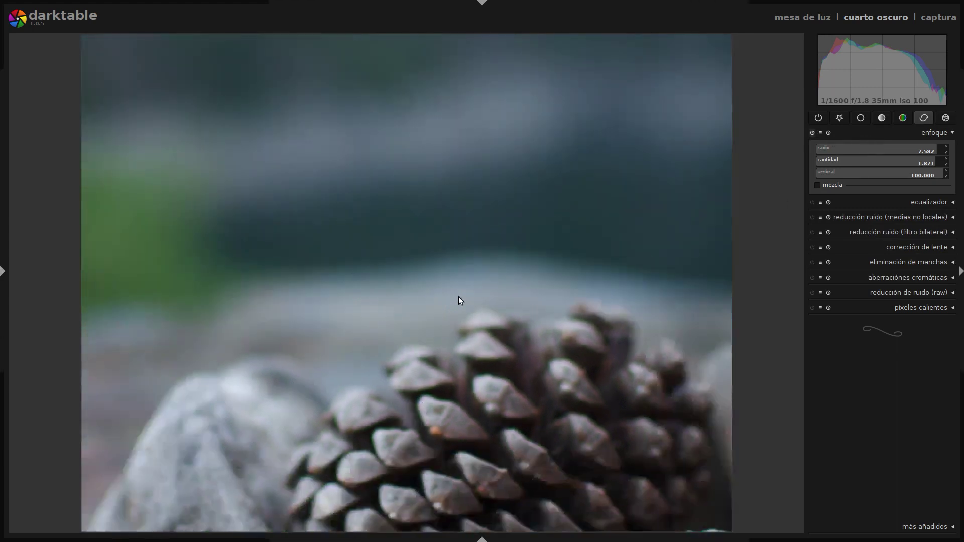
scroll(478, 352, "up", 3)
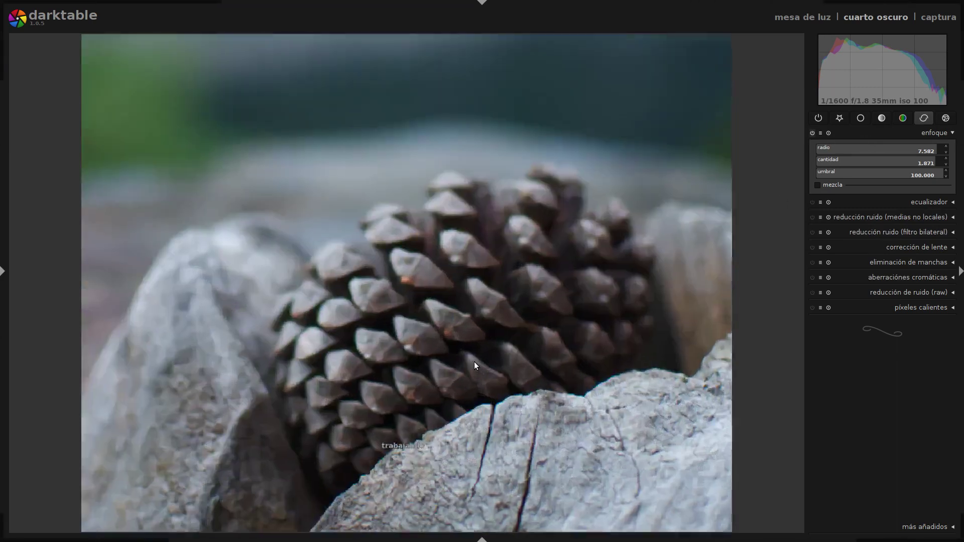
left_click_drag(468, 373, 433, 196)
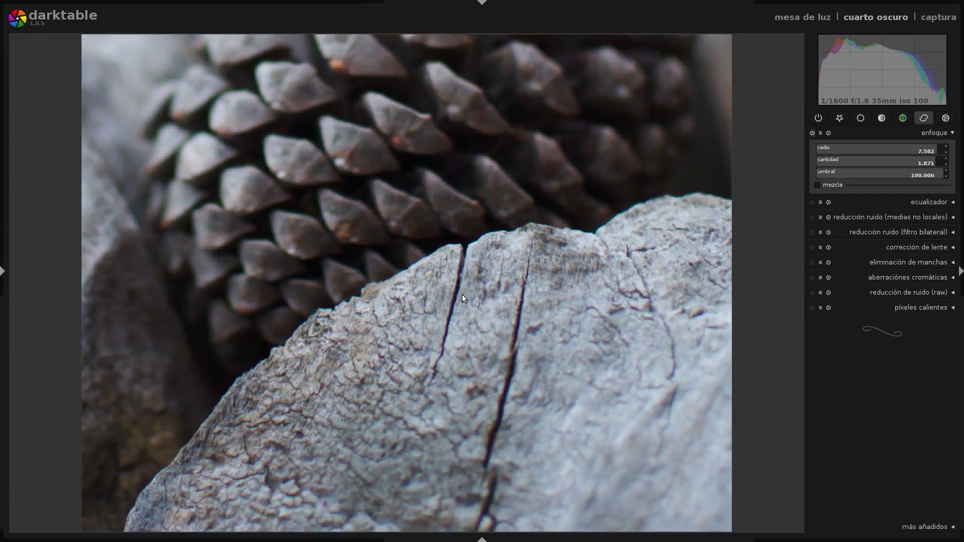
left_click_drag(890, 167, 792, 171)
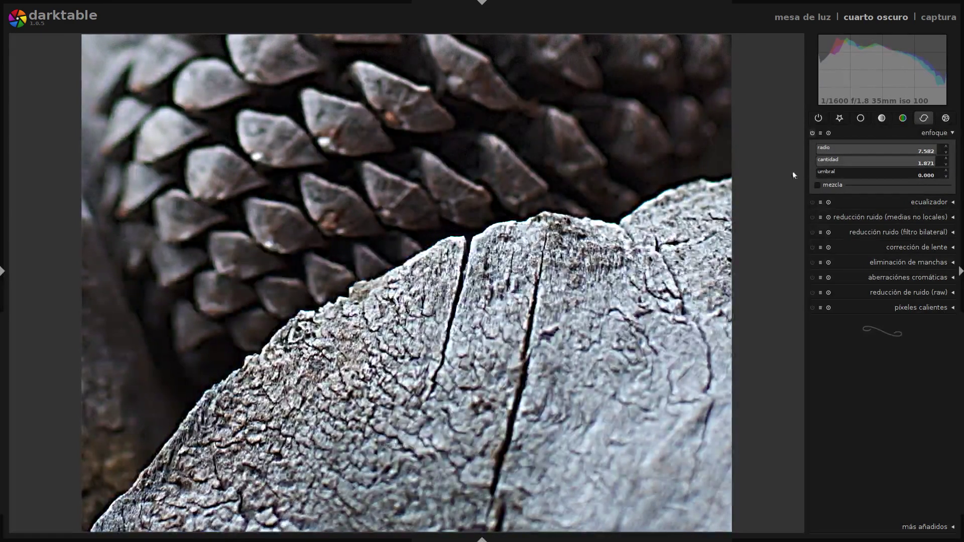
middle_click(561, 315)
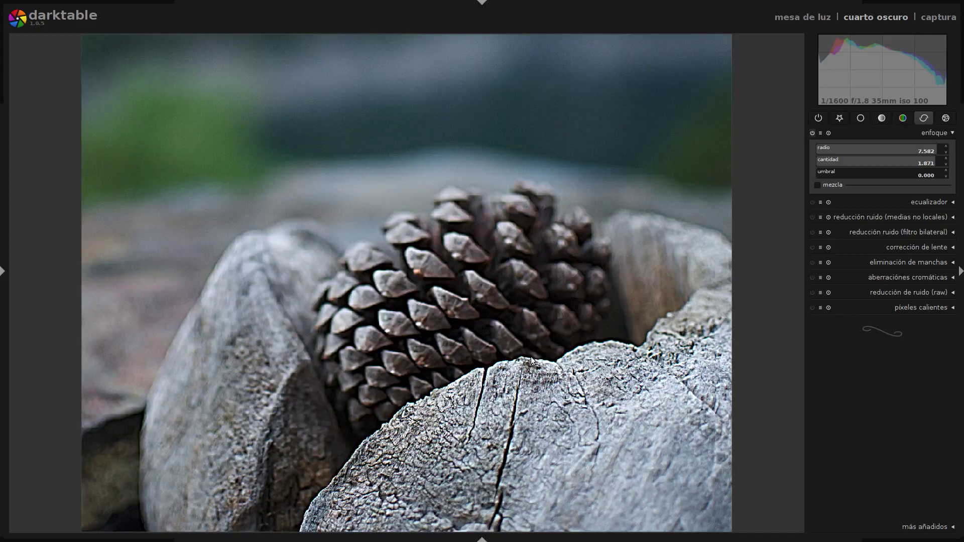
scroll(531, 357, "up", 3)
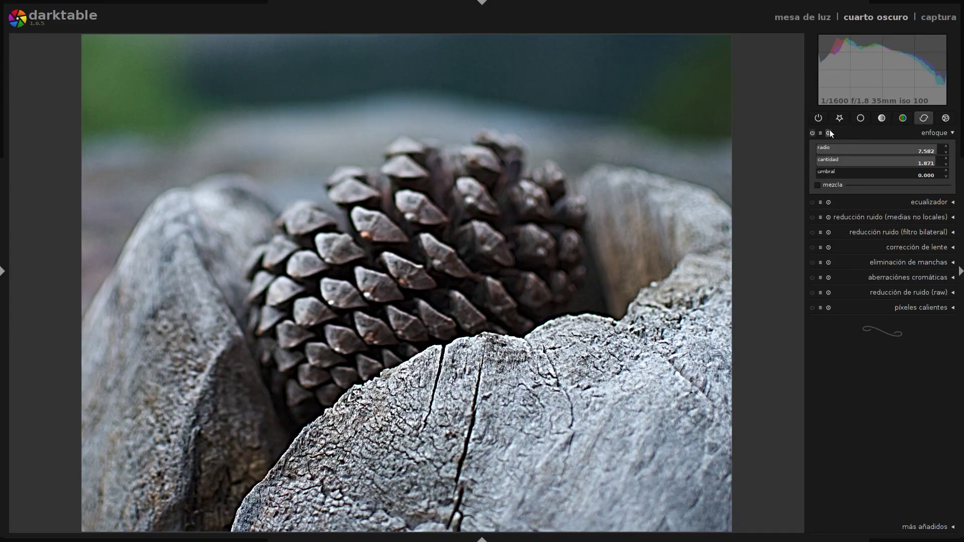
Reset the enfoque module, set its umbral to 11.245 and inspect the result on the pine cone and cracked wood.
left_click(828, 132)
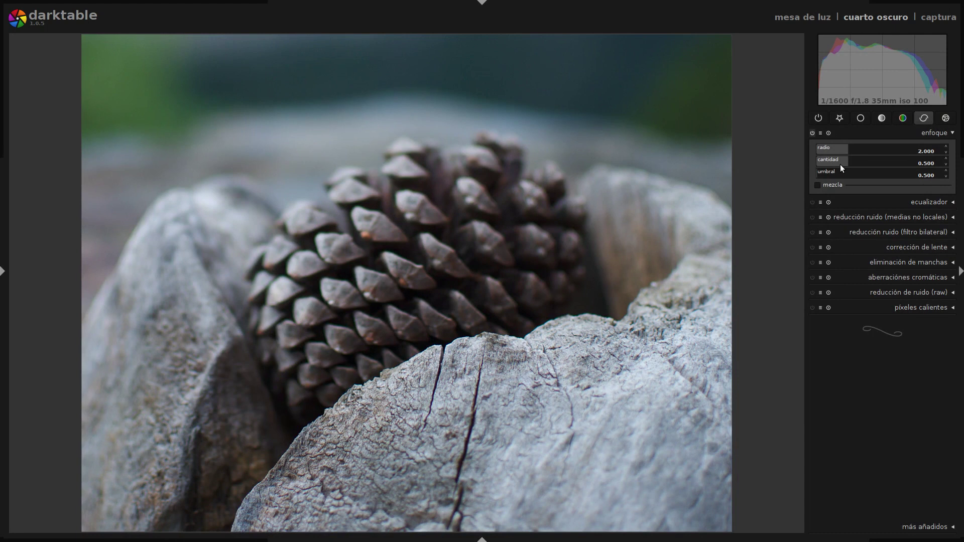
left_click_drag(819, 175, 830, 176)
scroll(484, 352, "up", 5)
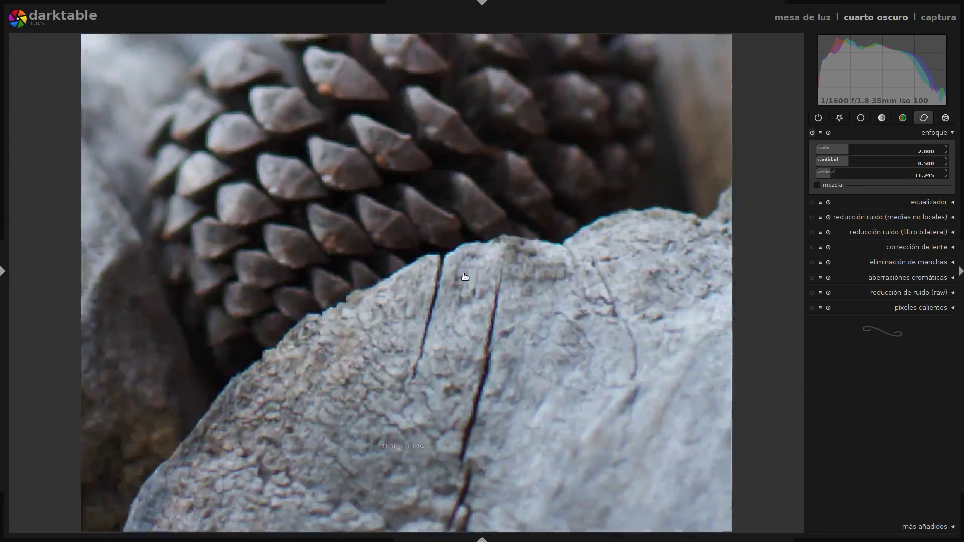
scroll(489, 287, "down", 5)
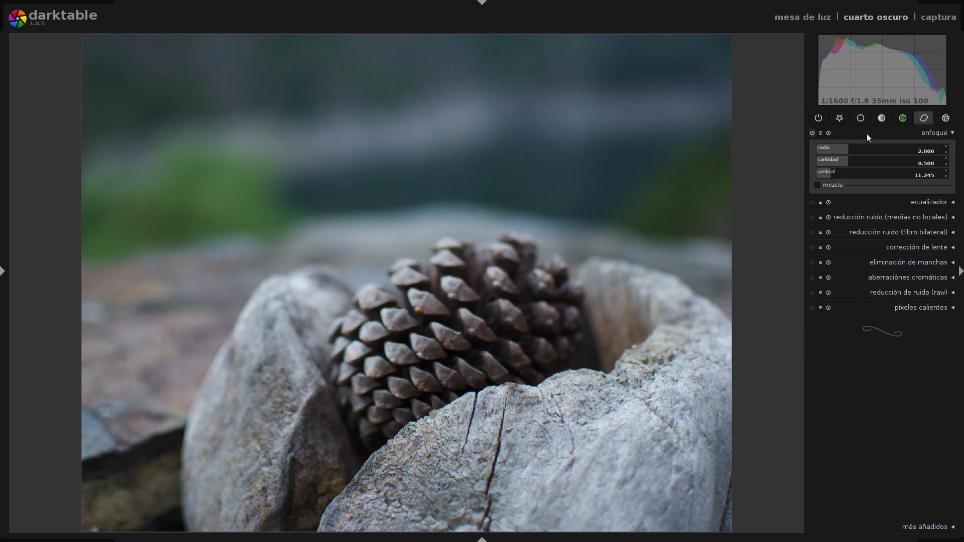
Switch off the enfoque module and open the ecualizador's luma curve.
left_click(812, 132)
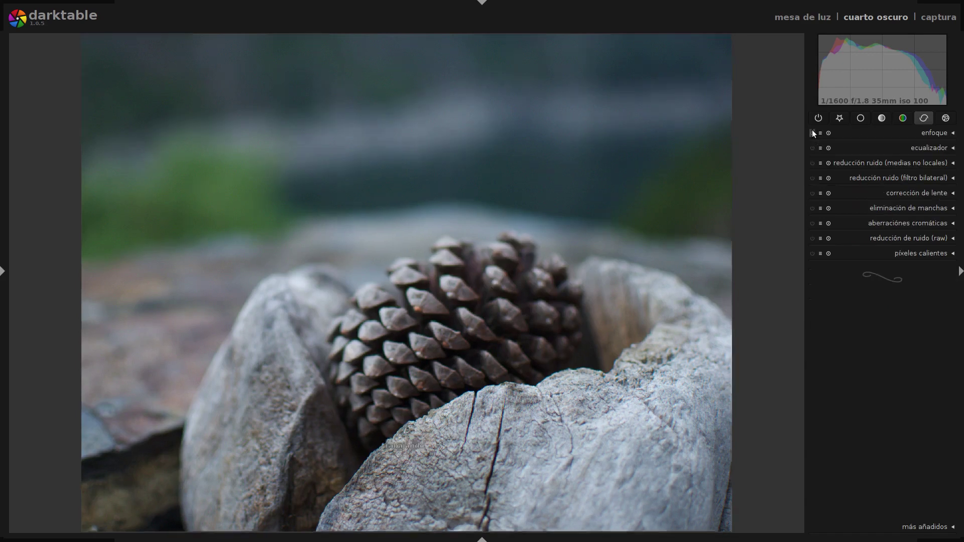
left_click(930, 148)
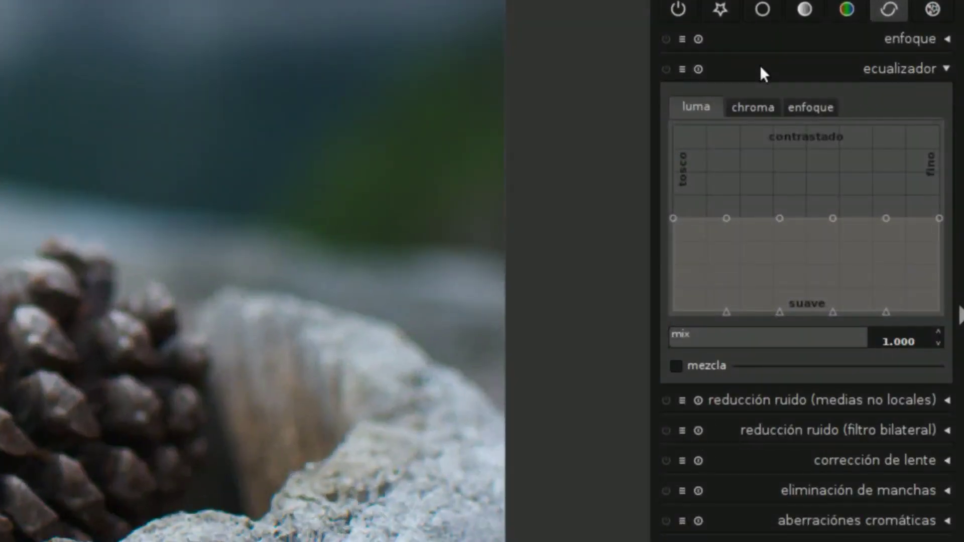
mouse_move(728, 301)
left_mouse_down()
mouse_move(736, 282)
mouse_move(721, 226)
mouse_move(727, 289)
left_mouse_up()
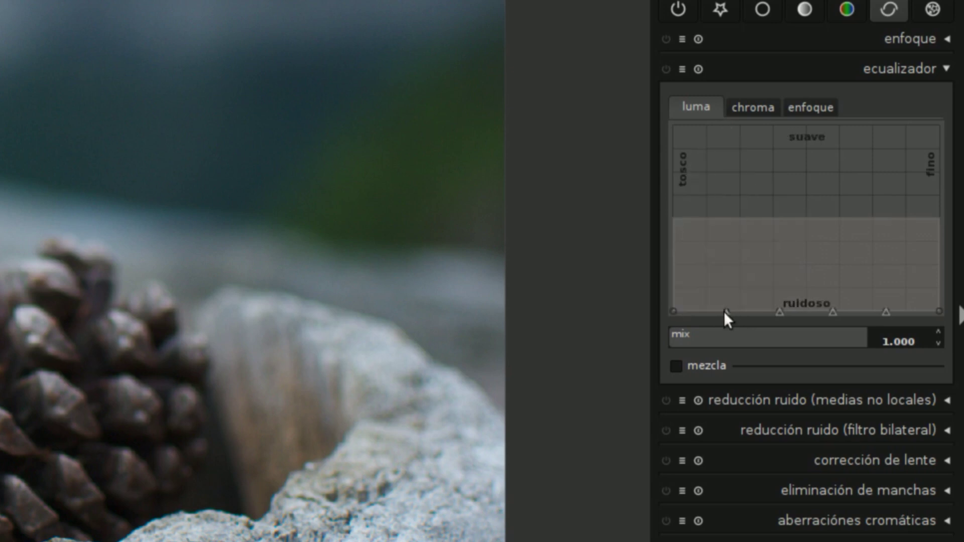
Examine the ecualizador's luma, chroma and enfoque curves and the axis labels of each one.
left_click(751, 107)
left_click(822, 106)
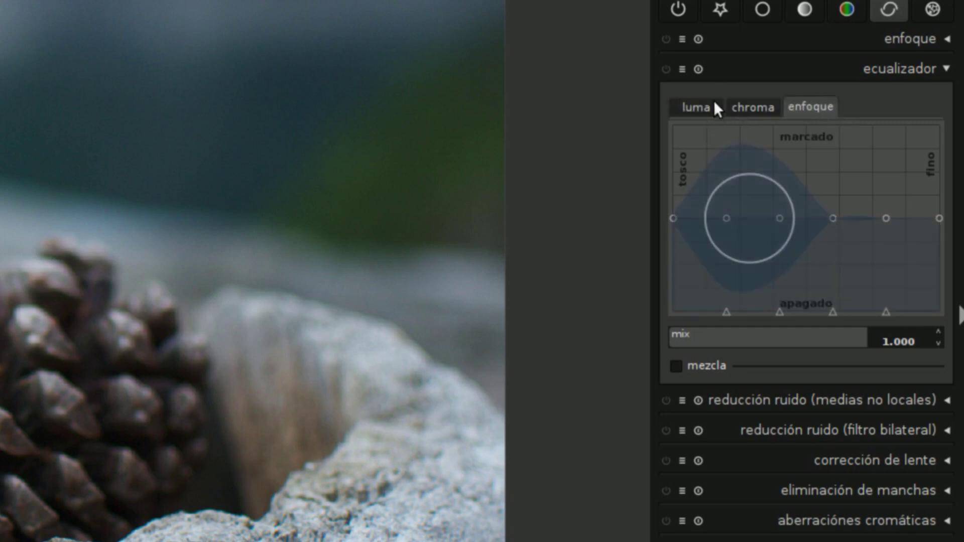
left_click(712, 107)
left_click(743, 106)
left_click(809, 107)
left_click(689, 107)
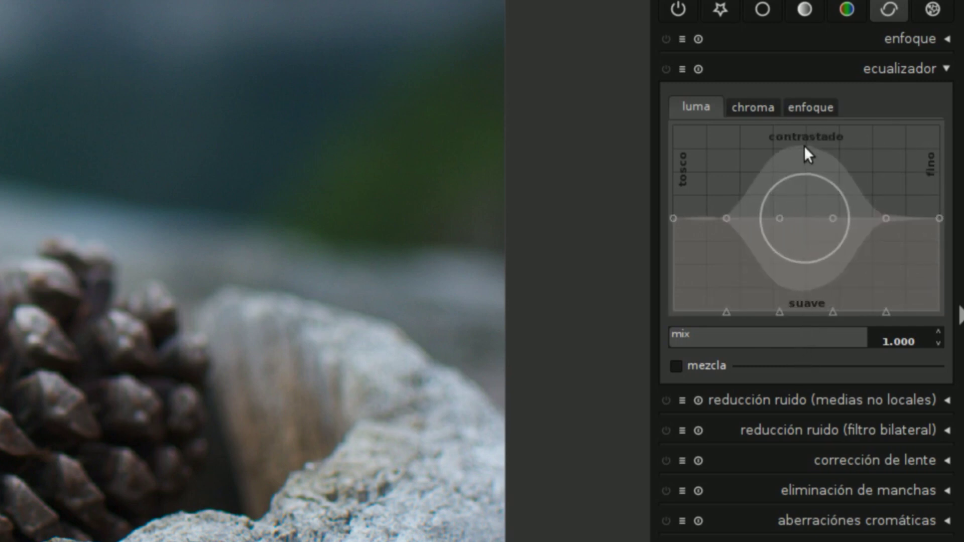
left_click(758, 103)
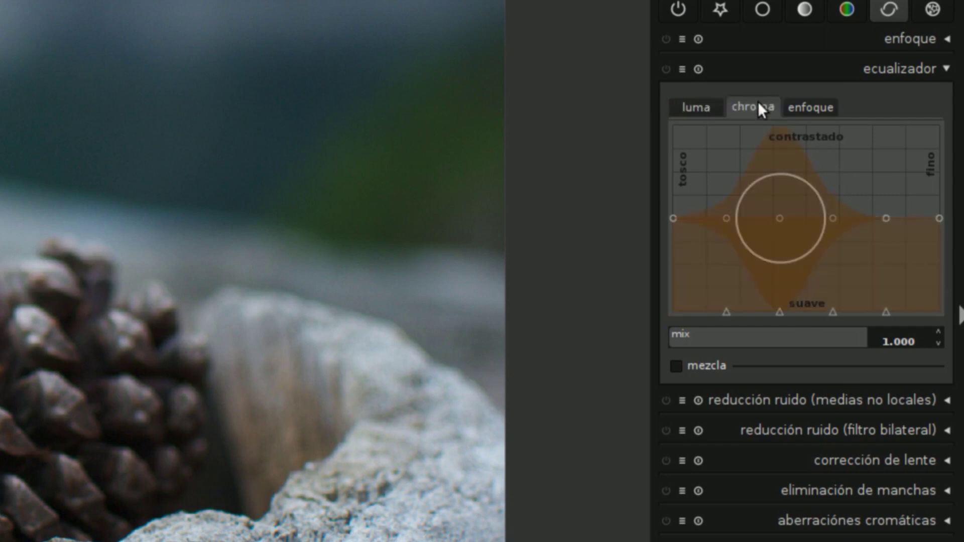
left_click(816, 105)
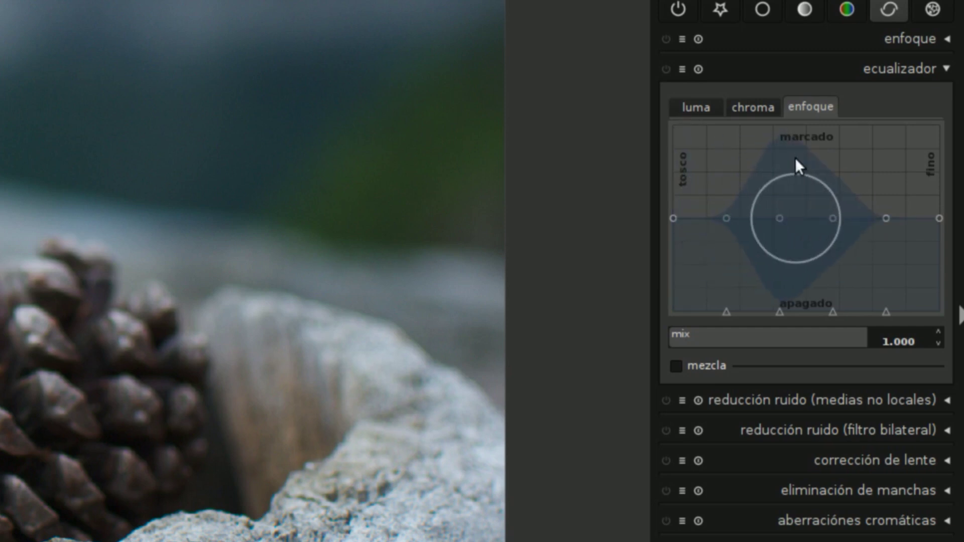
Examine how the coarse nodes of the ecualizador's luma curve range between contrastado and suave.
left_click(698, 109)
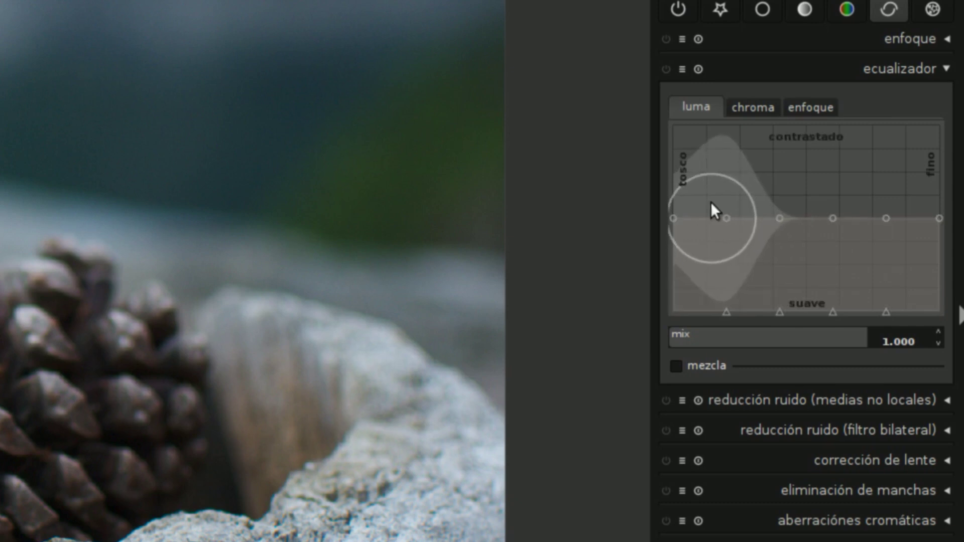
mouse_move(710, 202)
left_mouse_down()
mouse_move(707, 213)
mouse_move(704, 196)
mouse_move(721, 212)
mouse_move(706, 196)
mouse_move(699, 146)
left_mouse_up()
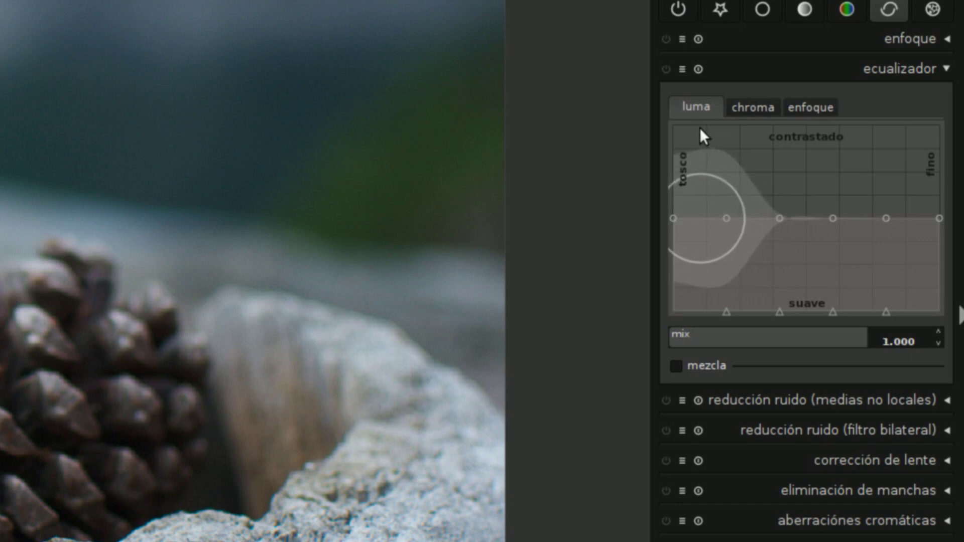
left_click(700, 125)
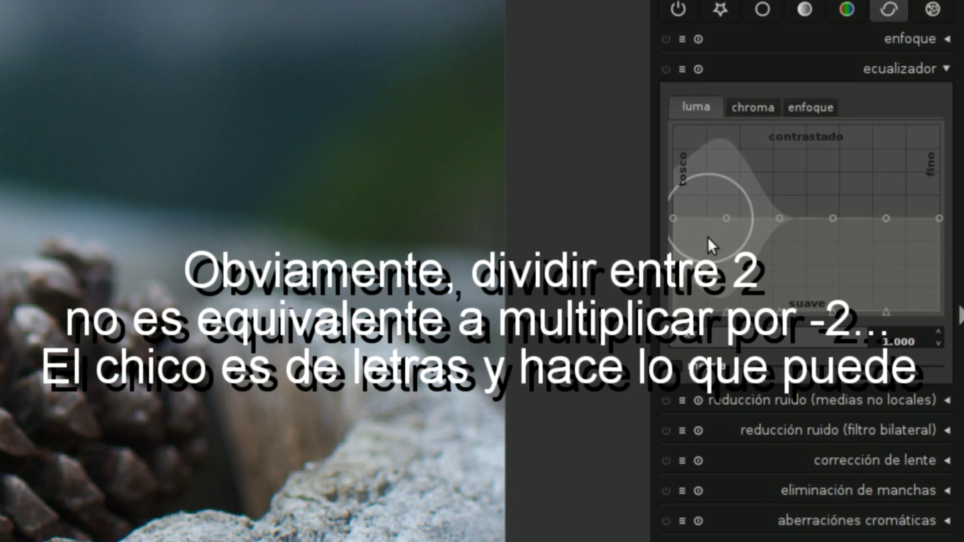
mouse_move(707, 237)
left_mouse_down()
mouse_move(701, 220)
mouse_move(712, 241)
left_mouse_up()
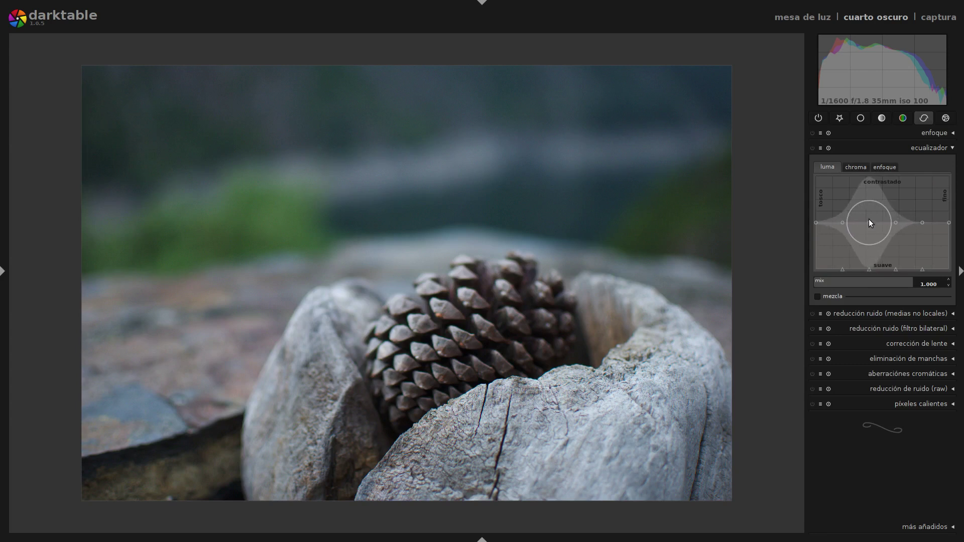
Try raising the fine detail of the luma curve toward contrastado, and bring it back to the middle line.
mouse_move(843, 219)
left_mouse_down()
mouse_move(839, 191)
mouse_move(835, 228)
mouse_move(836, 191)
mouse_move(838, 252)
mouse_move(845, 220)
left_mouse_up()
mouse_move(920, 220)
left_mouse_down()
mouse_move(916, 186)
mouse_move(921, 252)
mouse_move(925, 193)
mouse_move(925, 207)
left_mouse_up()
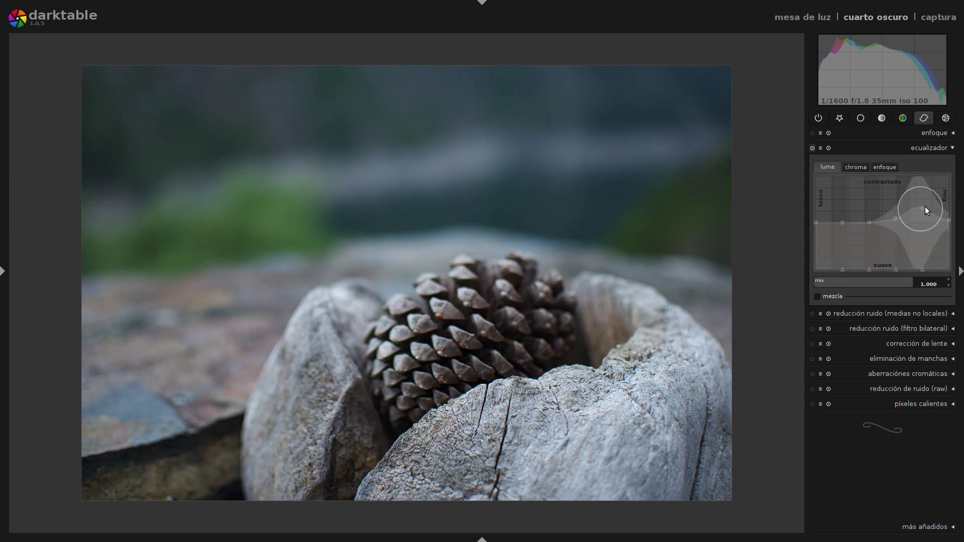
left_click_drag(925, 206, 923, 227)
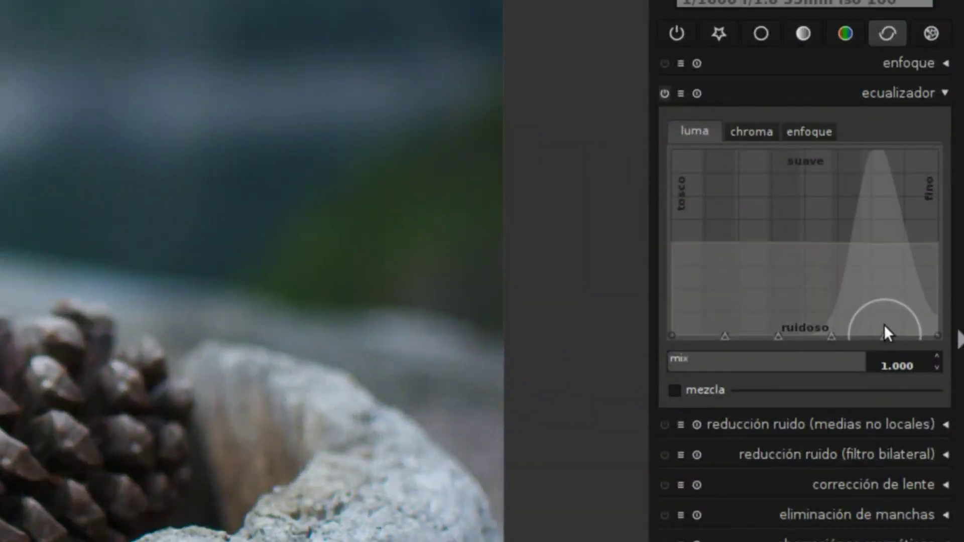
Raise the luma noise-reduction nodes toward suave from fine to coarse detail, lifting the coarse side the most.
left_click_drag(878, 311, 877, 282)
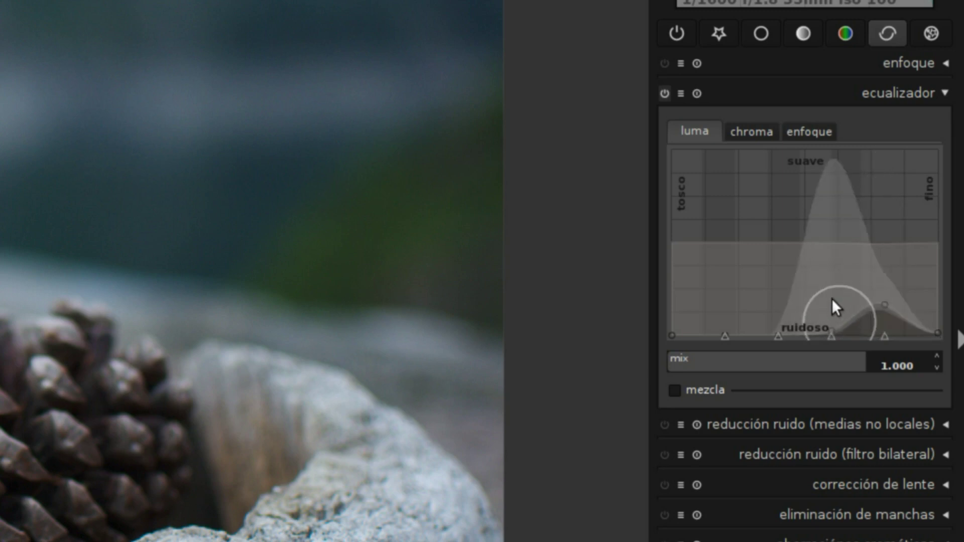
left_click_drag(783, 300, 780, 265)
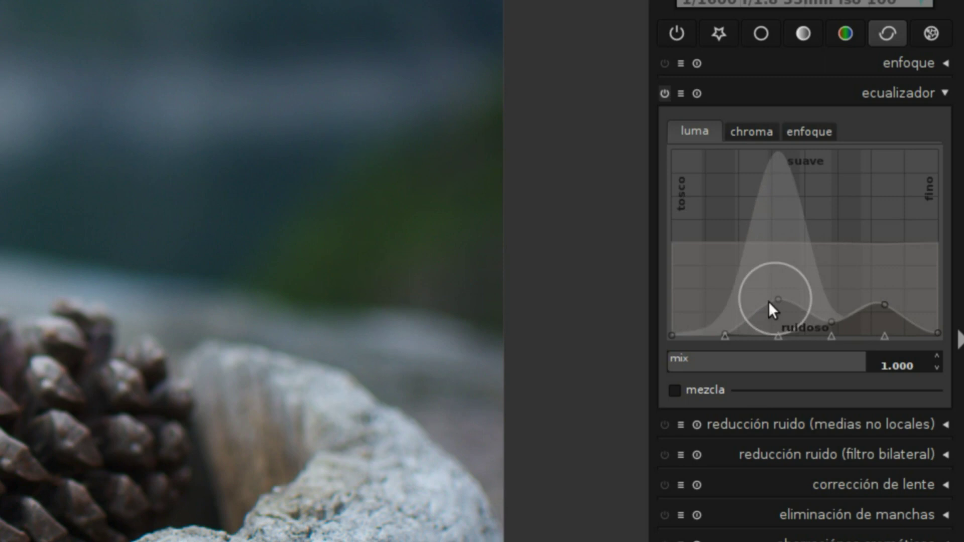
left_click_drag(731, 305, 725, 260)
left_click_drag(700, 296, 682, 254)
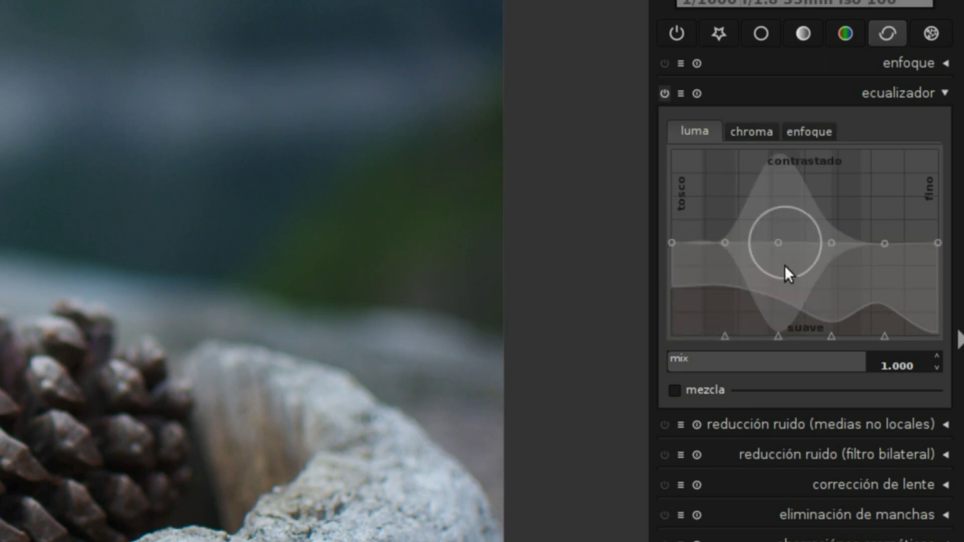
left_click_drag(783, 285, 781, 256)
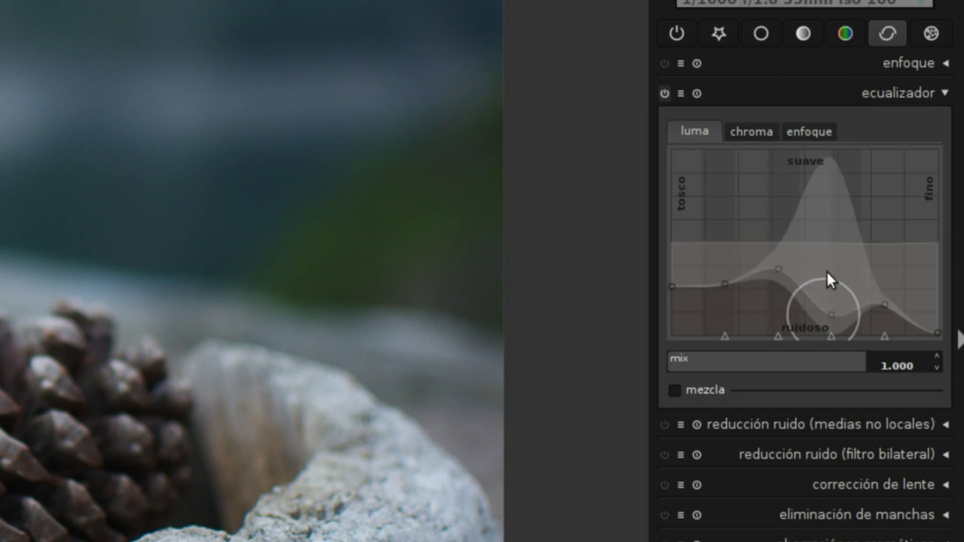
Raise the luma contrast nodes strongly at the coarse end and moderately through the medium and fine detail.
left_click_drag(825, 223, 829, 173)
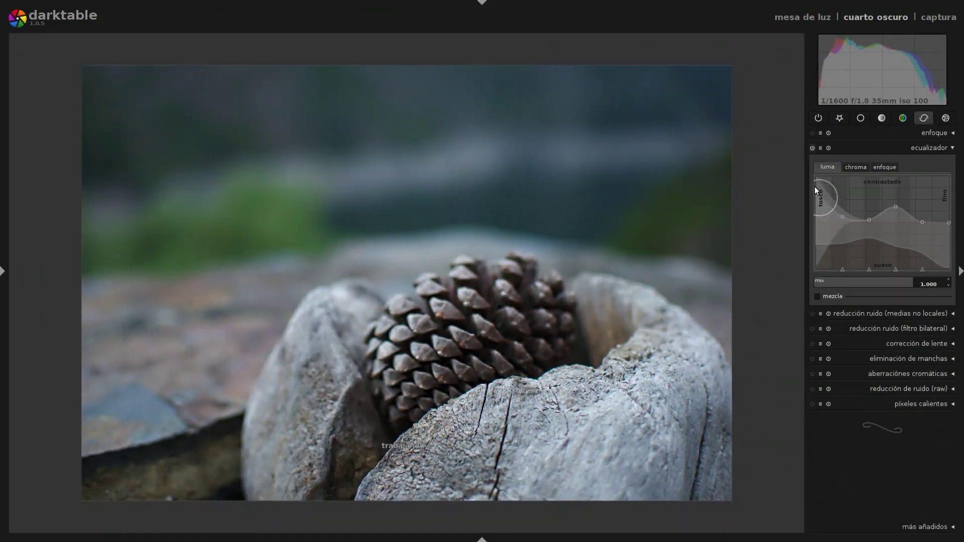
left_click_drag(831, 198, 926, 224)
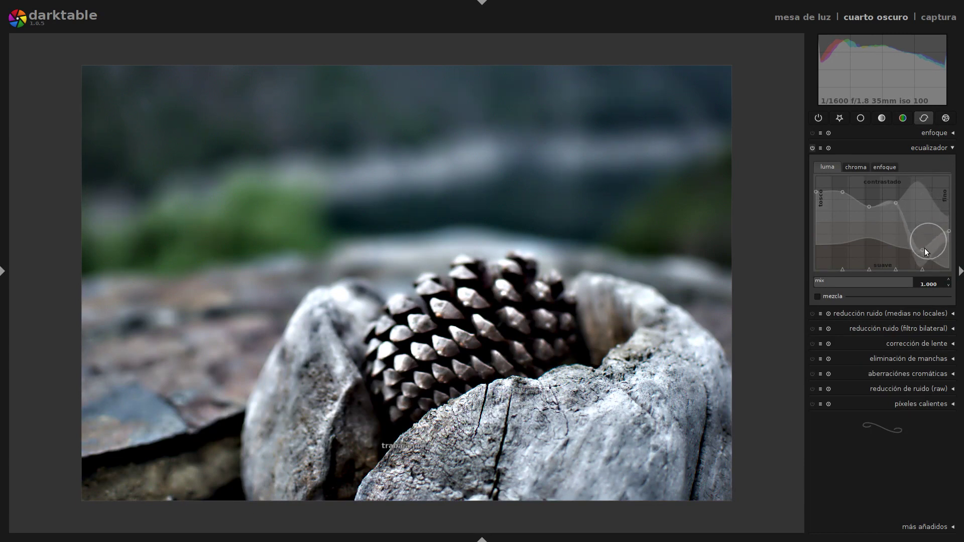
left_click_drag(925, 248, 925, 194)
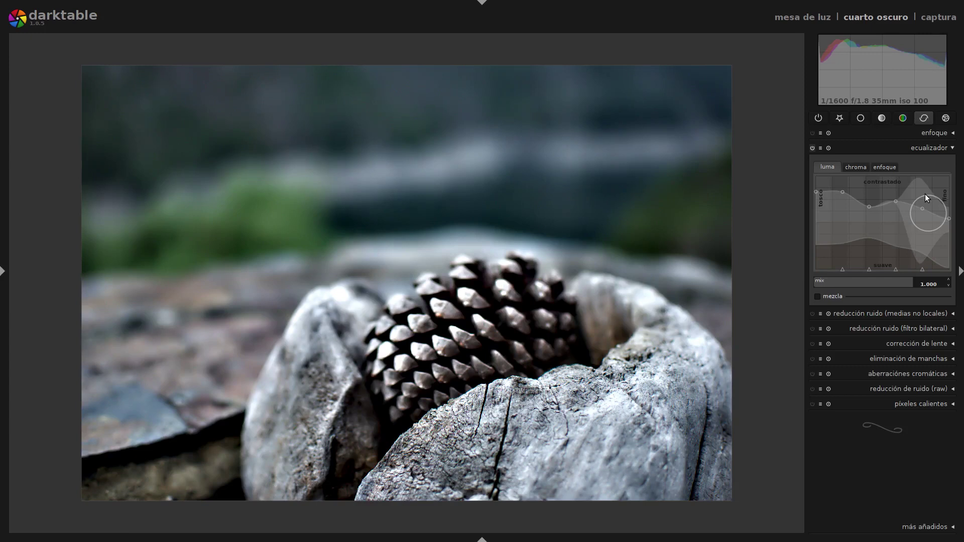
Look at the zonas de color module for comparison, and reset the ecualizador with its chroma curve shown.
left_click(902, 118)
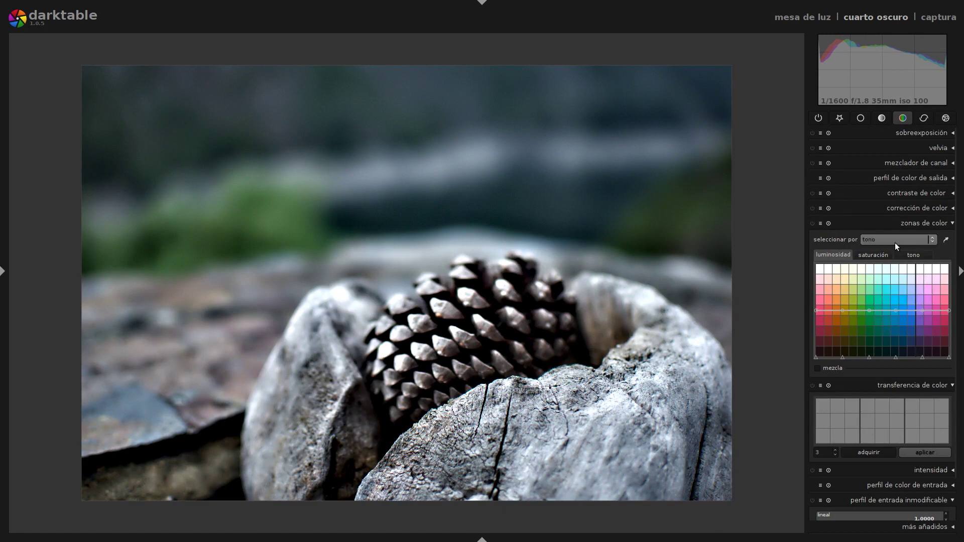
left_click(926, 116)
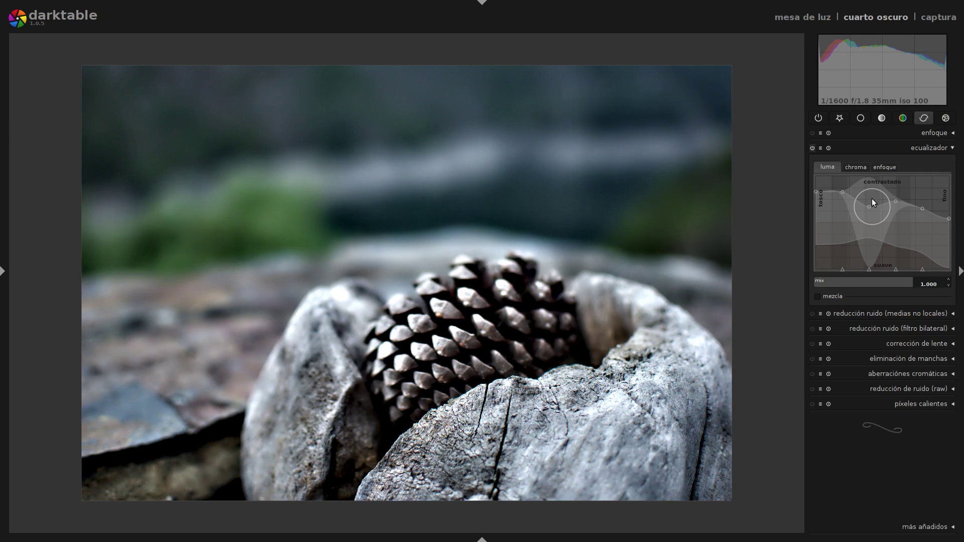
left_click(853, 168)
left_click(829, 146)
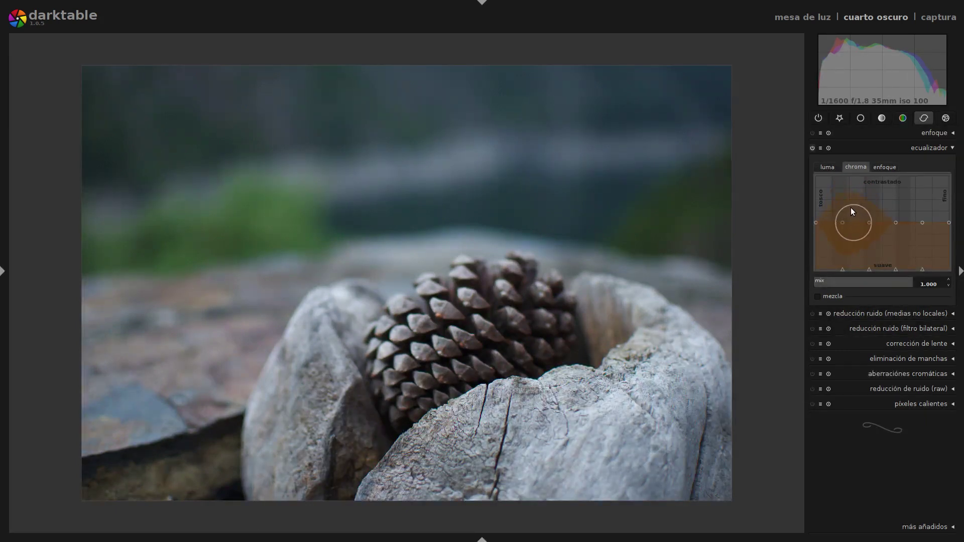
Try shifting the coarse and fine nodes of the chroma curve between contrastado and suave to vary the color saturation.
mouse_move(844, 209)
left_mouse_down()
mouse_move(844, 170)
mouse_move(841, 195)
left_mouse_up()
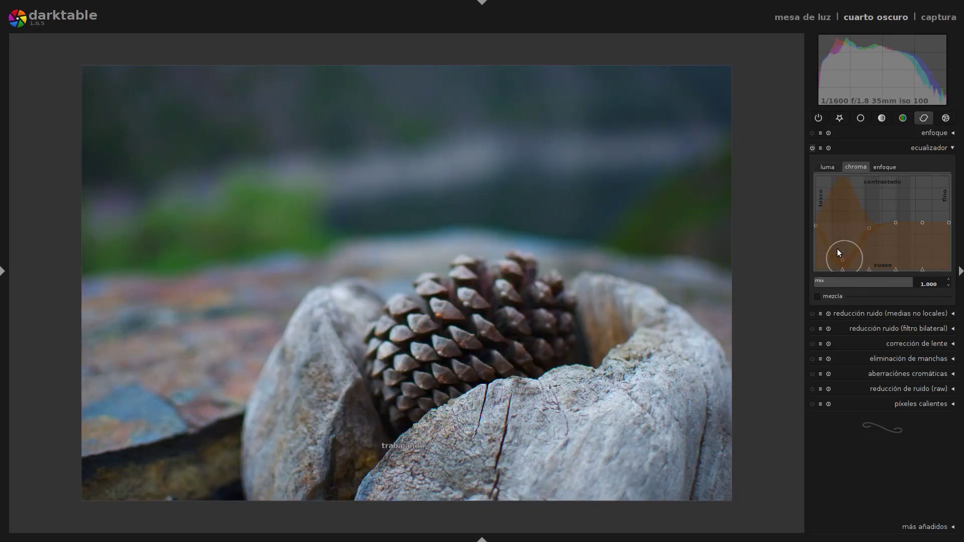
left_click_drag(837, 249, 847, 193)
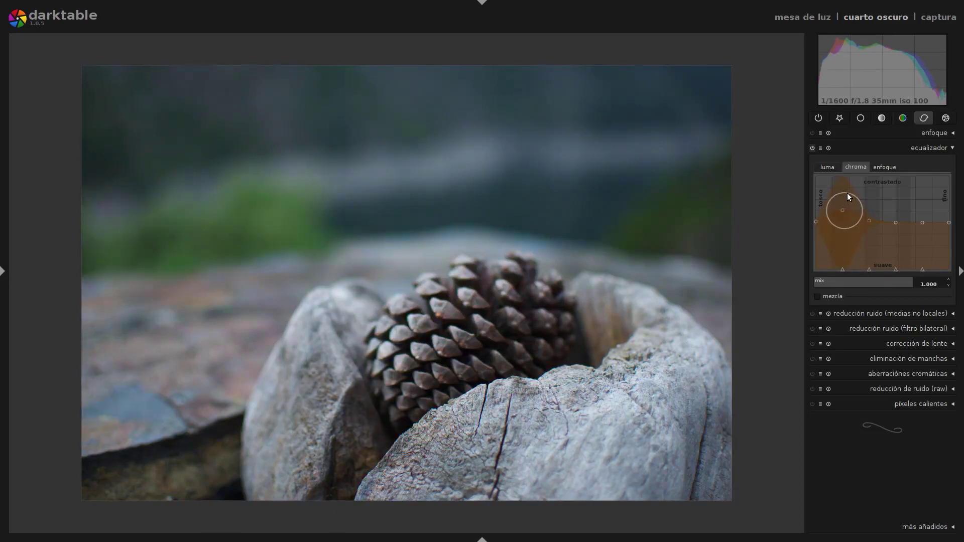
left_click_drag(926, 209, 917, 263)
left_click_drag(927, 222, 833, 162)
Raise all nodes of the ecualizador's enfoque curve toward marcado, from tosco to fino.
left_click(883, 167)
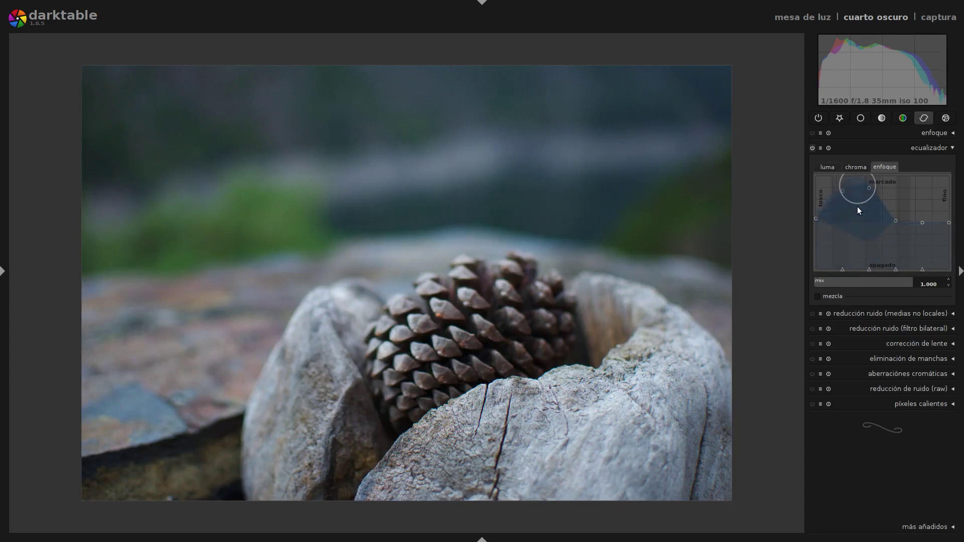
left_click_drag(825, 206, 822, 177)
left_click_drag(935, 229, 936, 178)
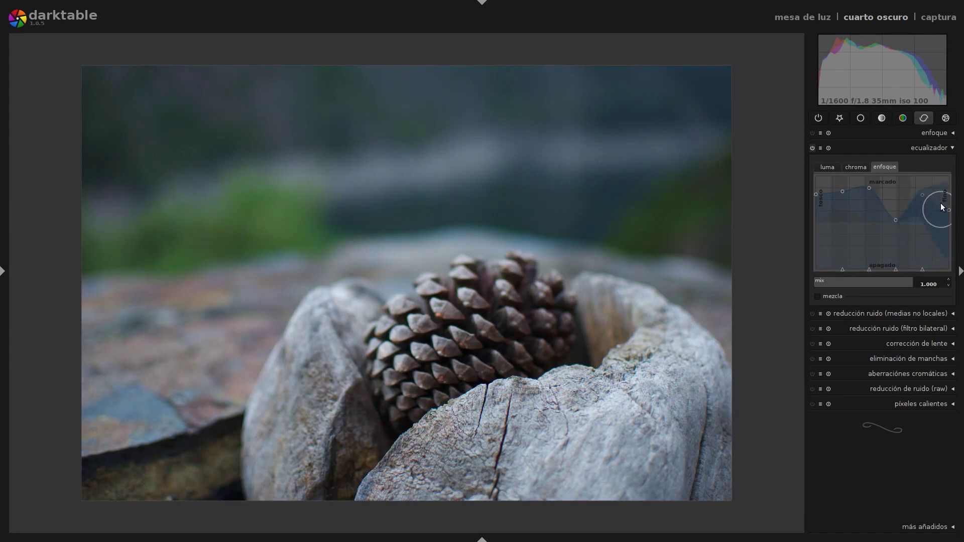
left_click_drag(941, 204, 937, 187)
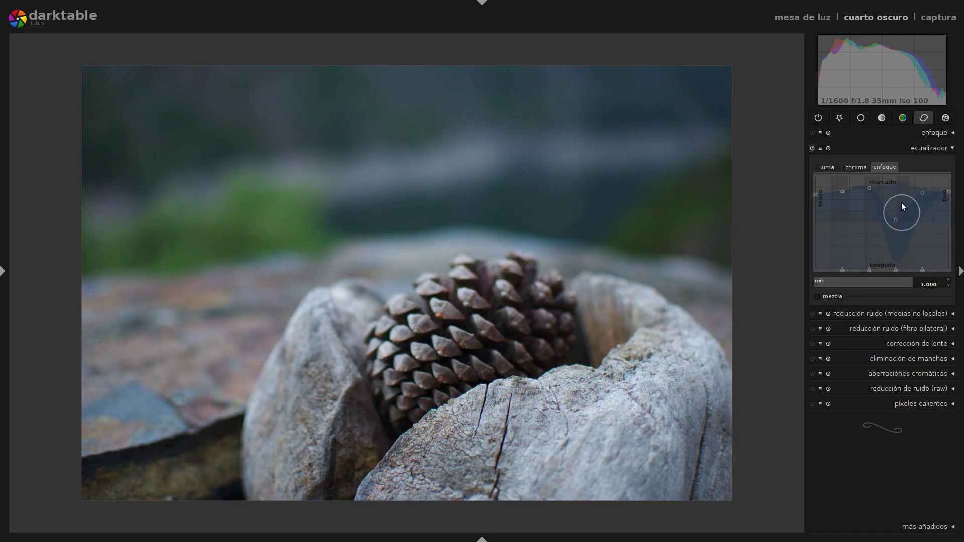
left_click_drag(896, 219, 896, 197)
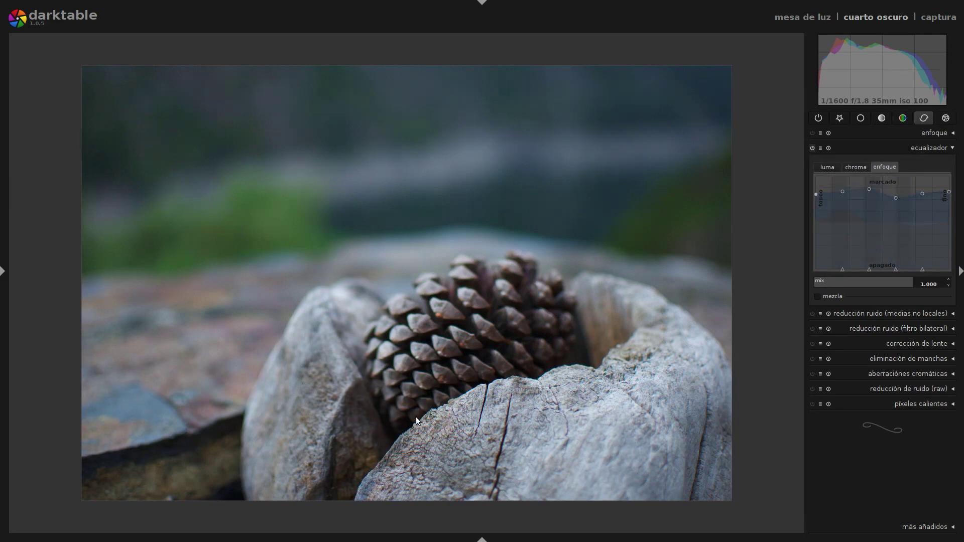
Compare the enlarged pine cone with the ecualizador repeatedly off and on.
scroll(415, 417, "up", 3)
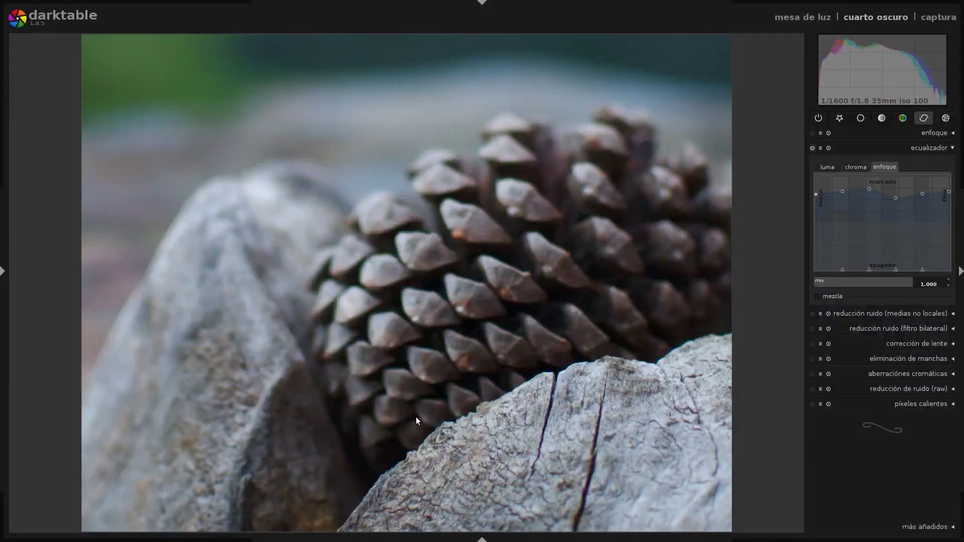
left_click(812, 148)
left_click(812, 148)
left_click(812, 148)
left_click(812, 148)
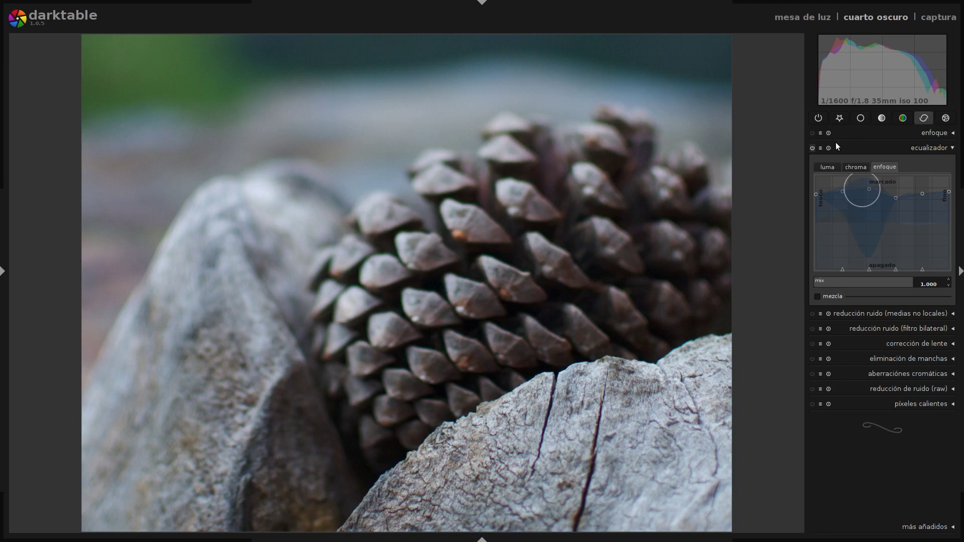
Try the ecualizador's mejorar tosco preset on the whole pine cone photo.
left_click(821, 145)
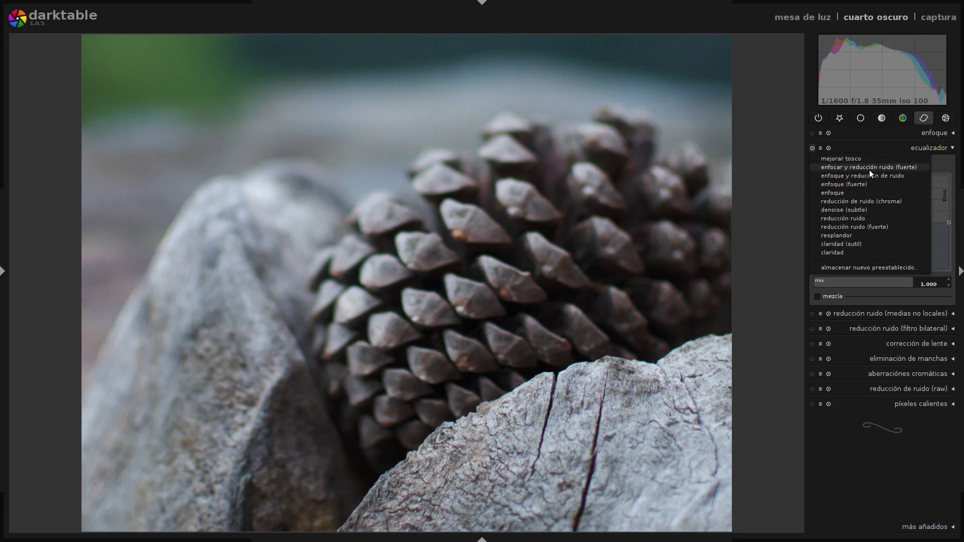
left_click(860, 159)
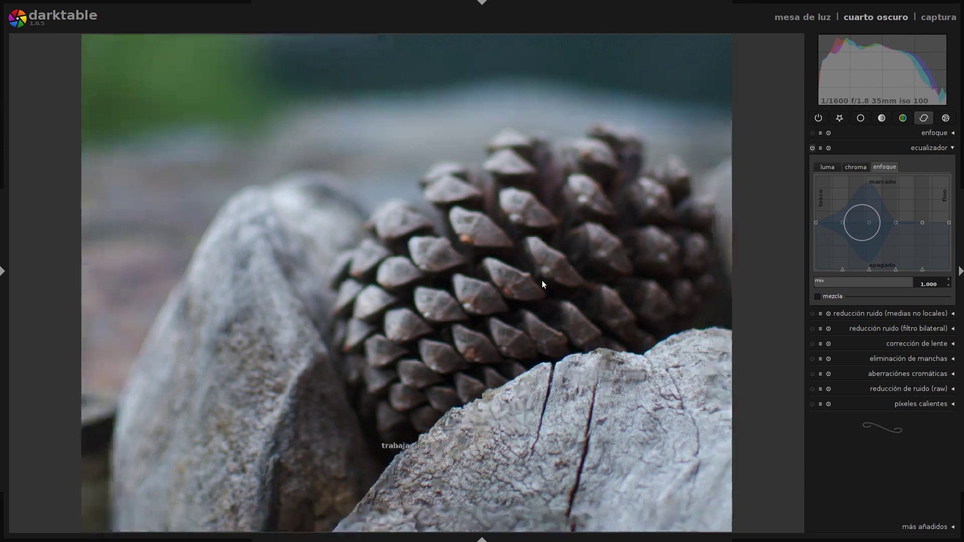
left_click(820, 149)
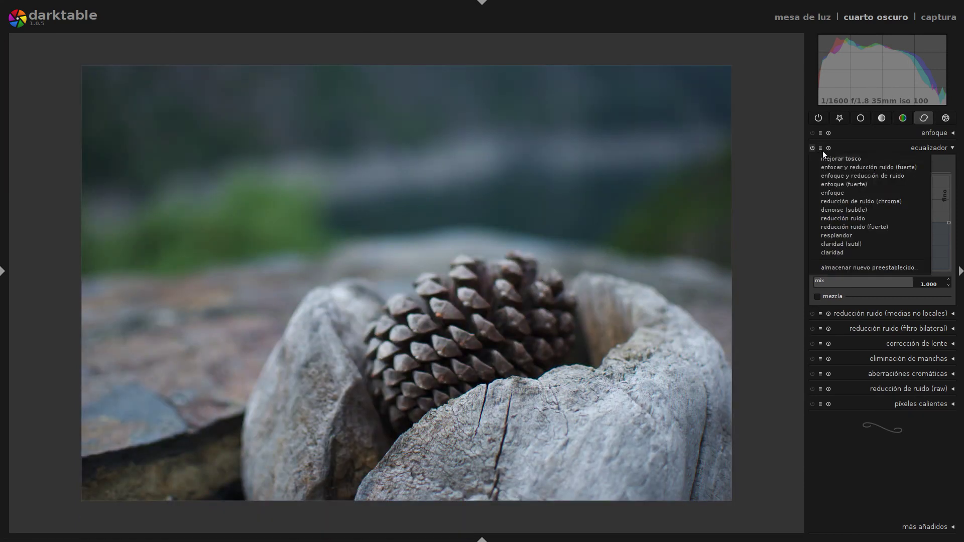
left_click(837, 157)
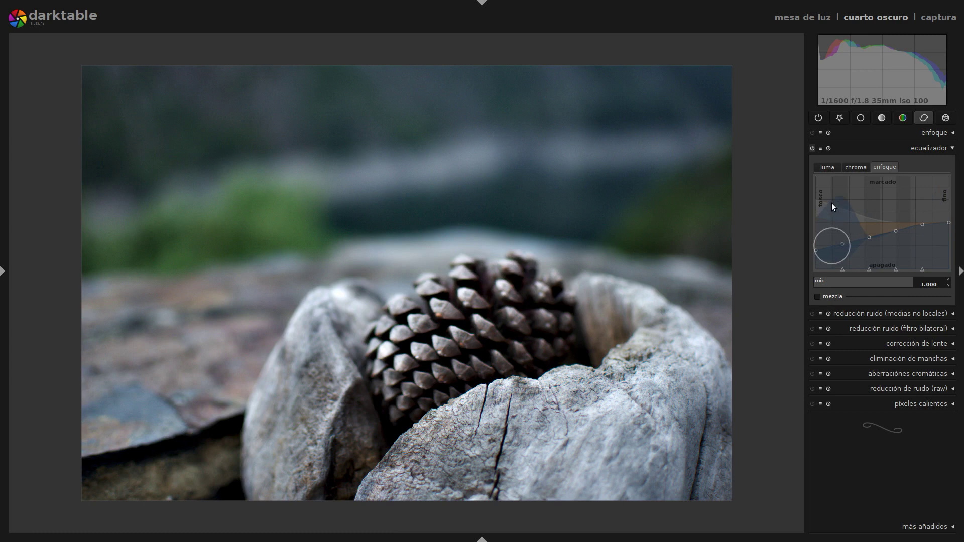
Try lowering the tosco end of the ecualizador's enfoque curve toward apagado and the middle nodes of its luma curve toward suave.
left_click_drag(820, 233, 816, 262)
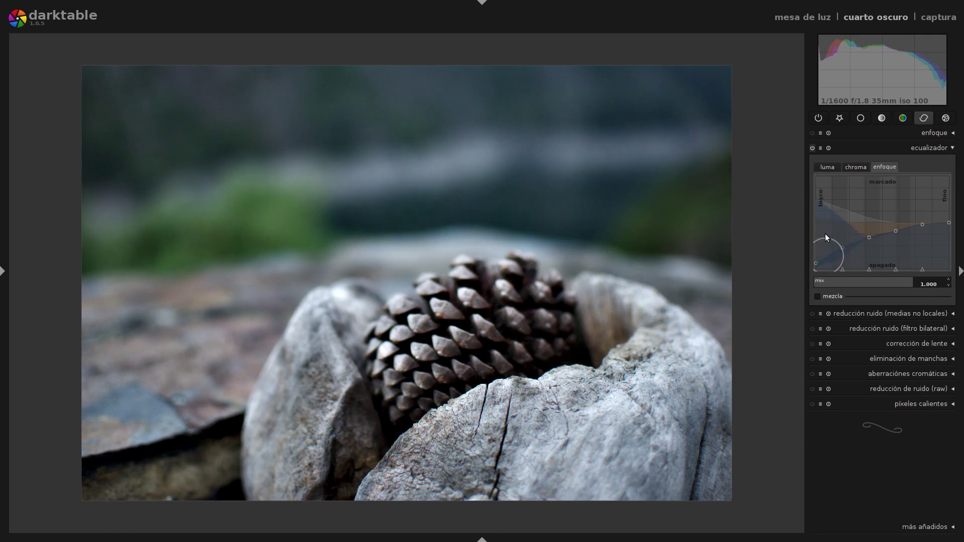
mouse_move(816, 236)
left_mouse_down()
mouse_move(815, 189)
mouse_move(814, 239)
left_mouse_up()
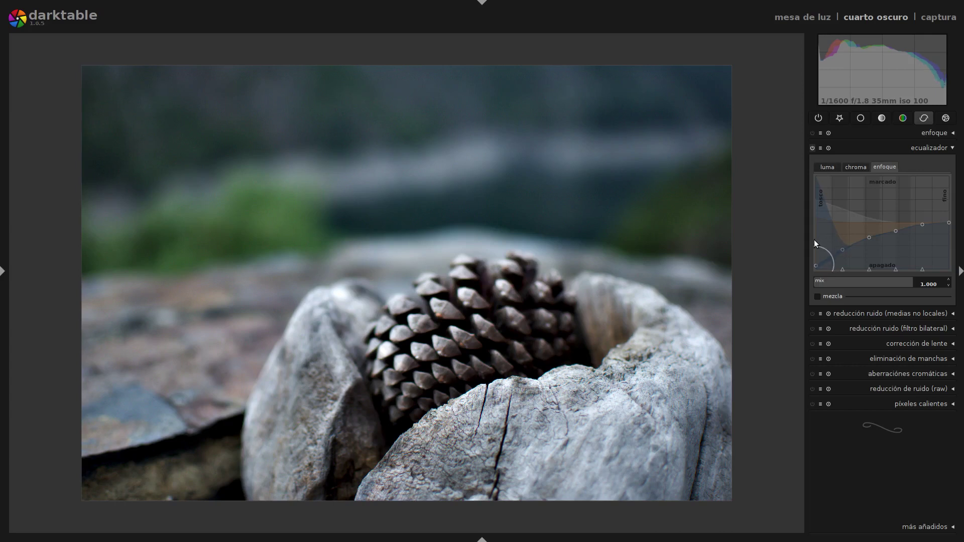
left_click(827, 167)
left_click_drag(819, 190, 881, 257)
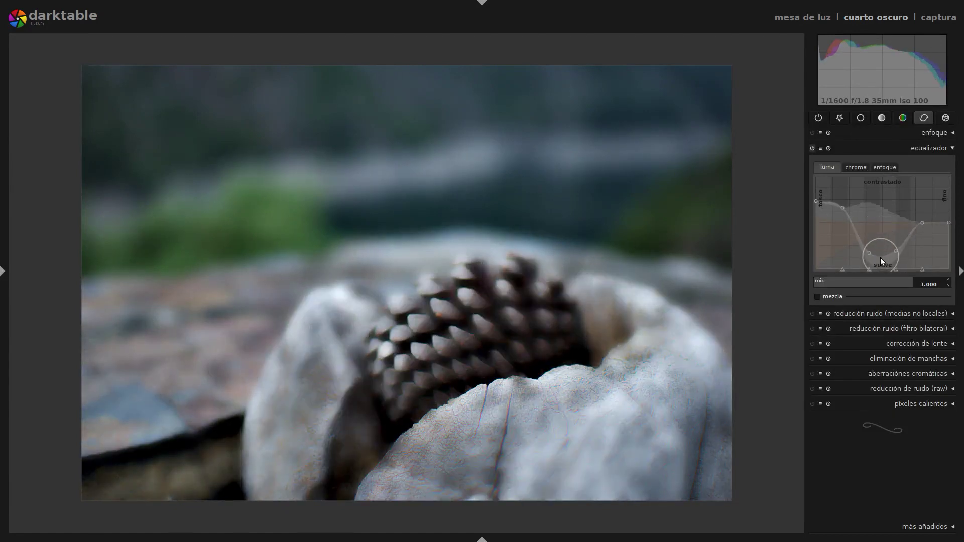
mouse_move(844, 190)
left_mouse_down()
mouse_move(829, 245)
mouse_move(838, 189)
left_mouse_up()
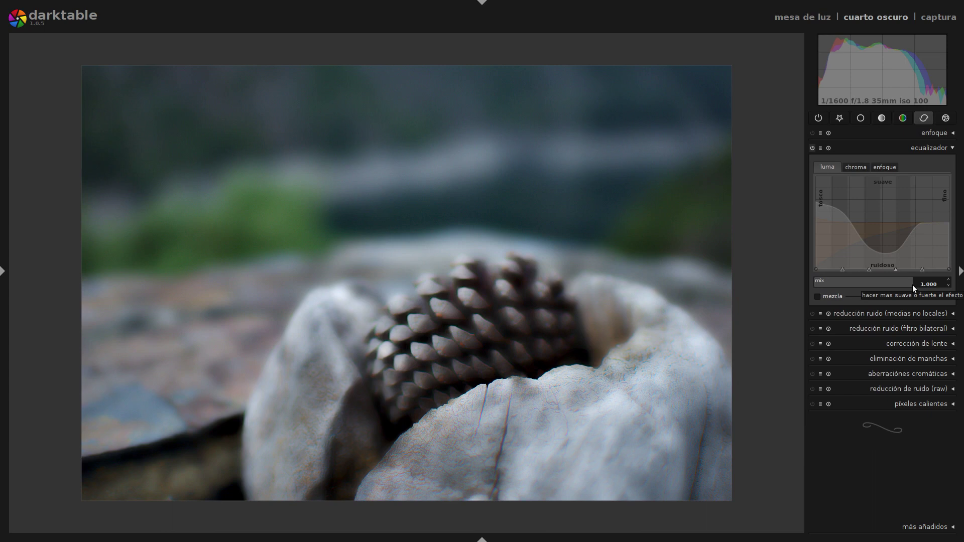
Try reducing the ecualizador's mix to 0.734 and enabling mezcla in luz suave mode.
mouse_move(912, 285)
left_mouse_down()
mouse_move(871, 282)
mouse_move(951, 286)
mouse_move(903, 280)
left_mouse_up()
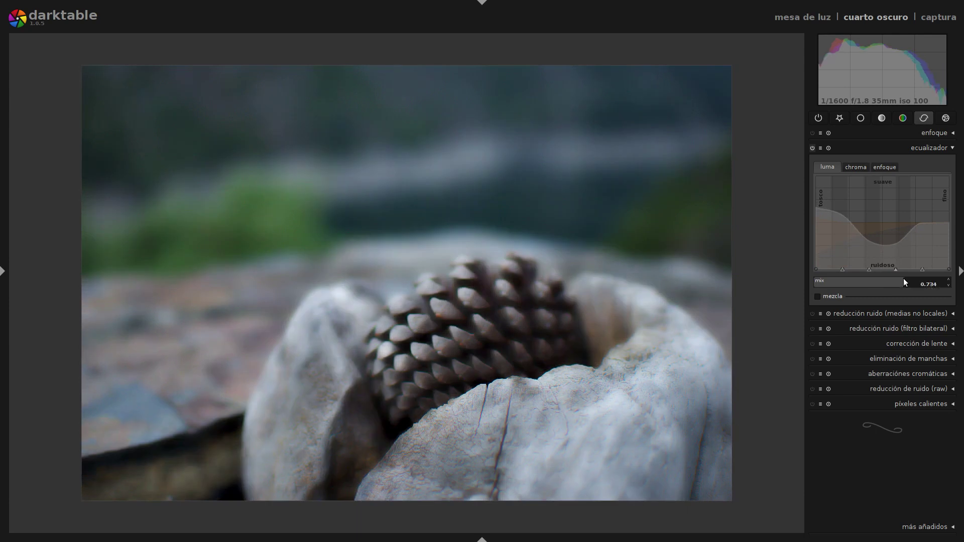
left_click(818, 295)
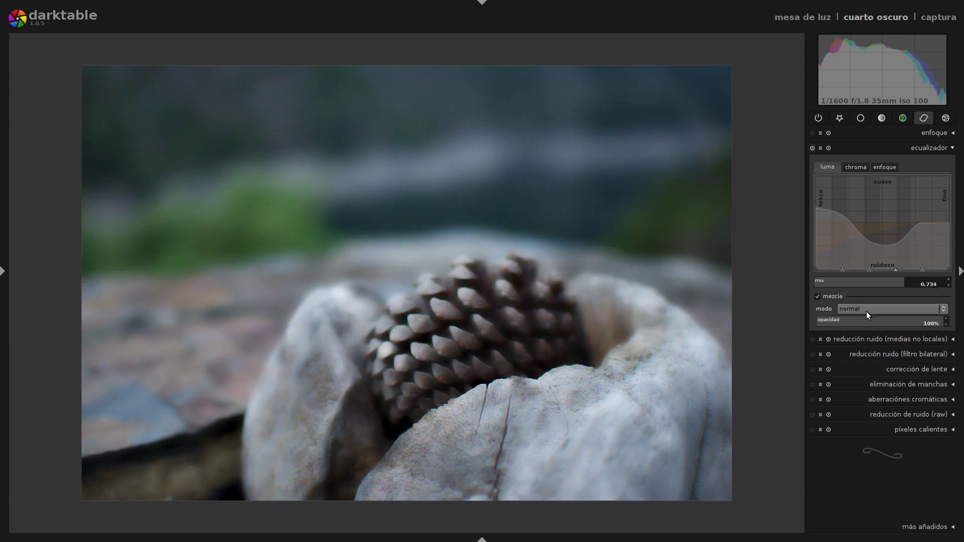
left_click(866, 310)
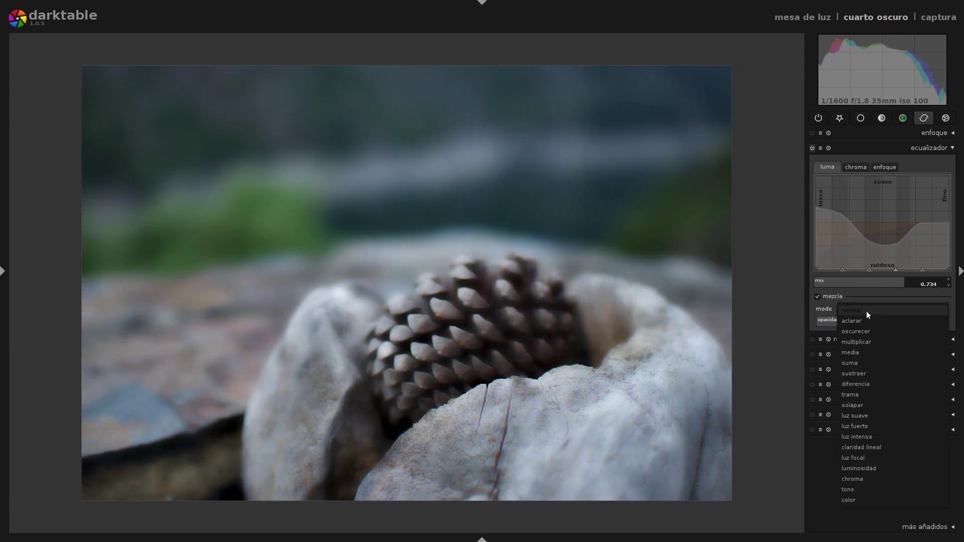
left_click(871, 417)
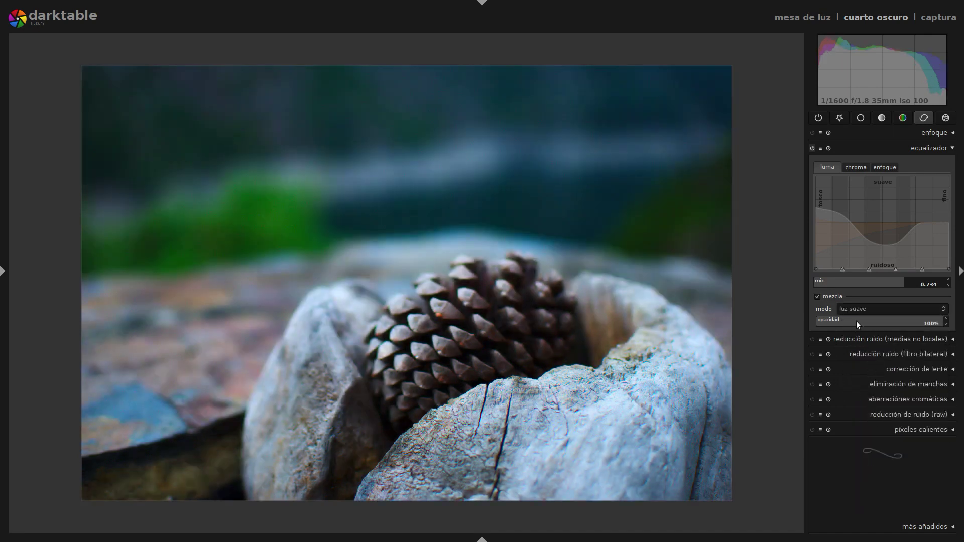
Compare the photo with the ecualizador repeatedly off and on, and reset the module to its defaults.
left_click(813, 148)
left_click(813, 148)
left_click(814, 147)
left_click(814, 147)
left_click(814, 147)
left_click(813, 147)
left_click(813, 147)
left_click(812, 148)
left_click(813, 148)
left_click(813, 148)
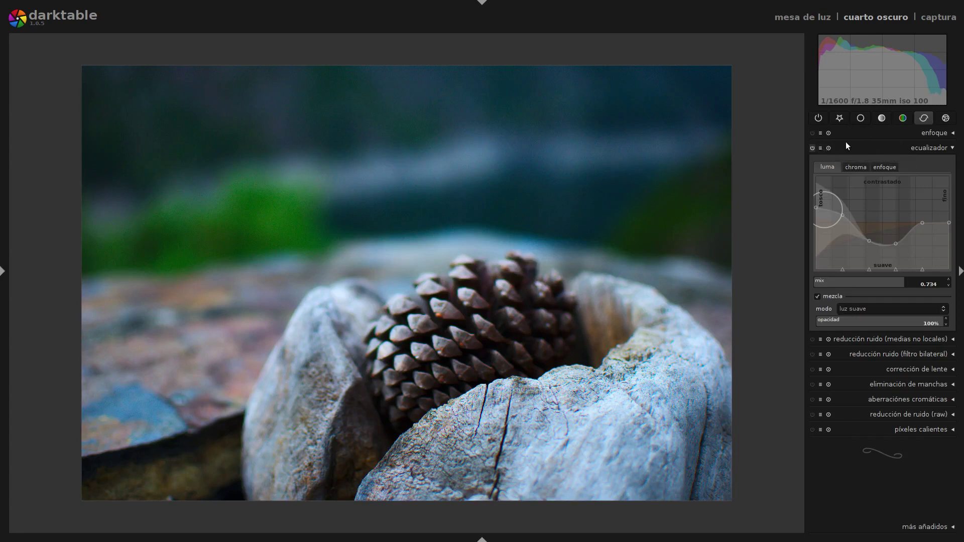
left_click(829, 148)
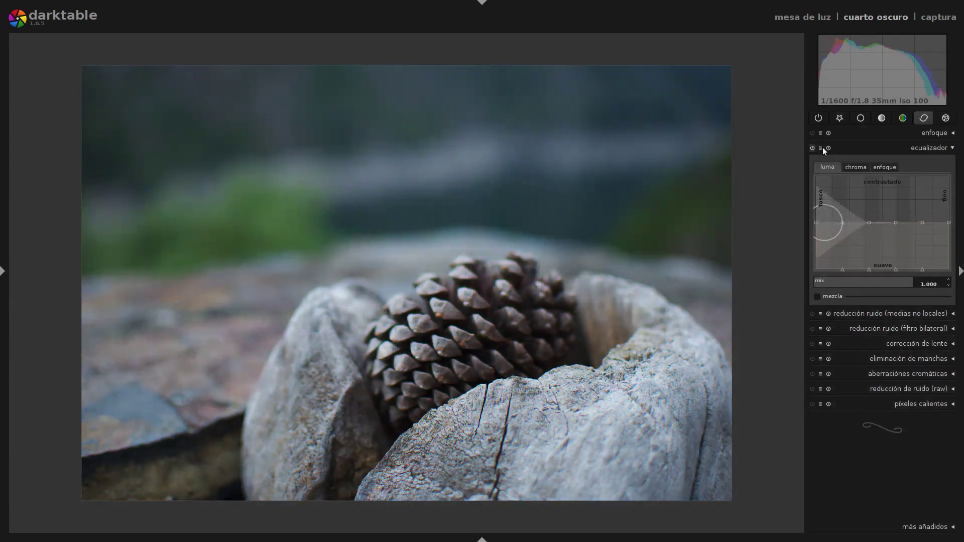